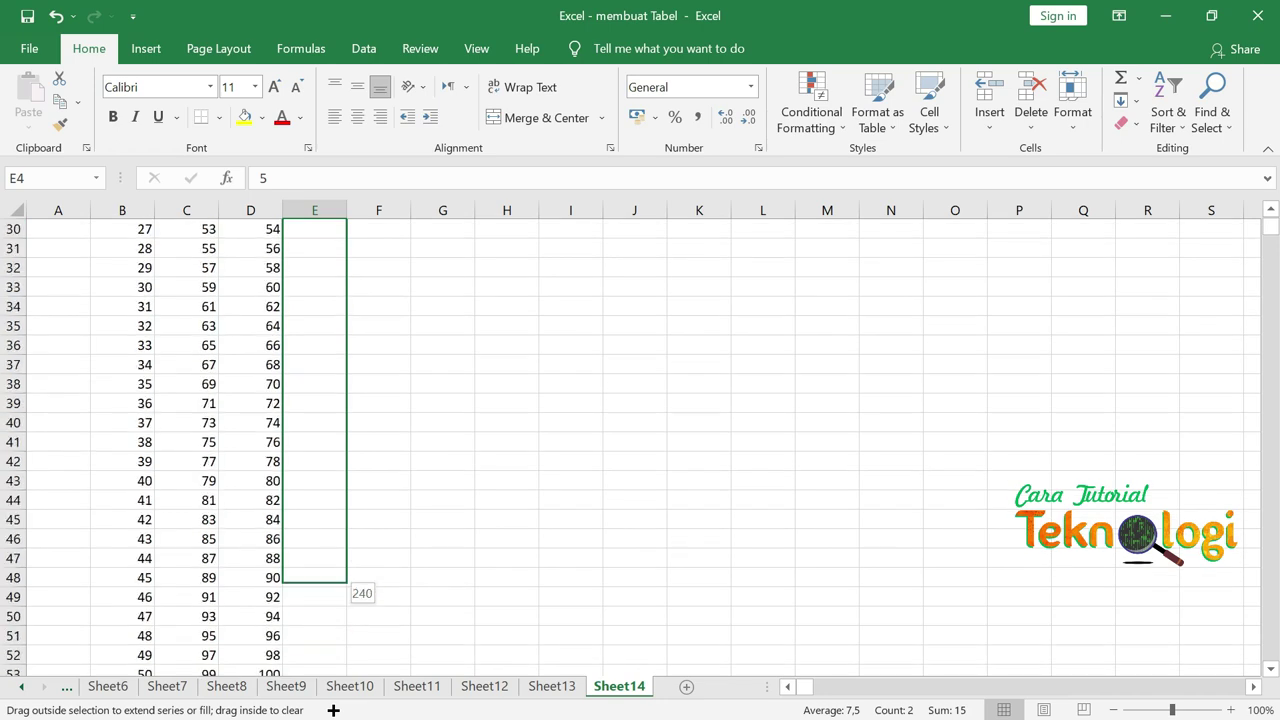
Extend the multiples-of-5 series in column E down to row 74
scroll(339, 594, up, 9)
scroll(339, 594, up, 9)
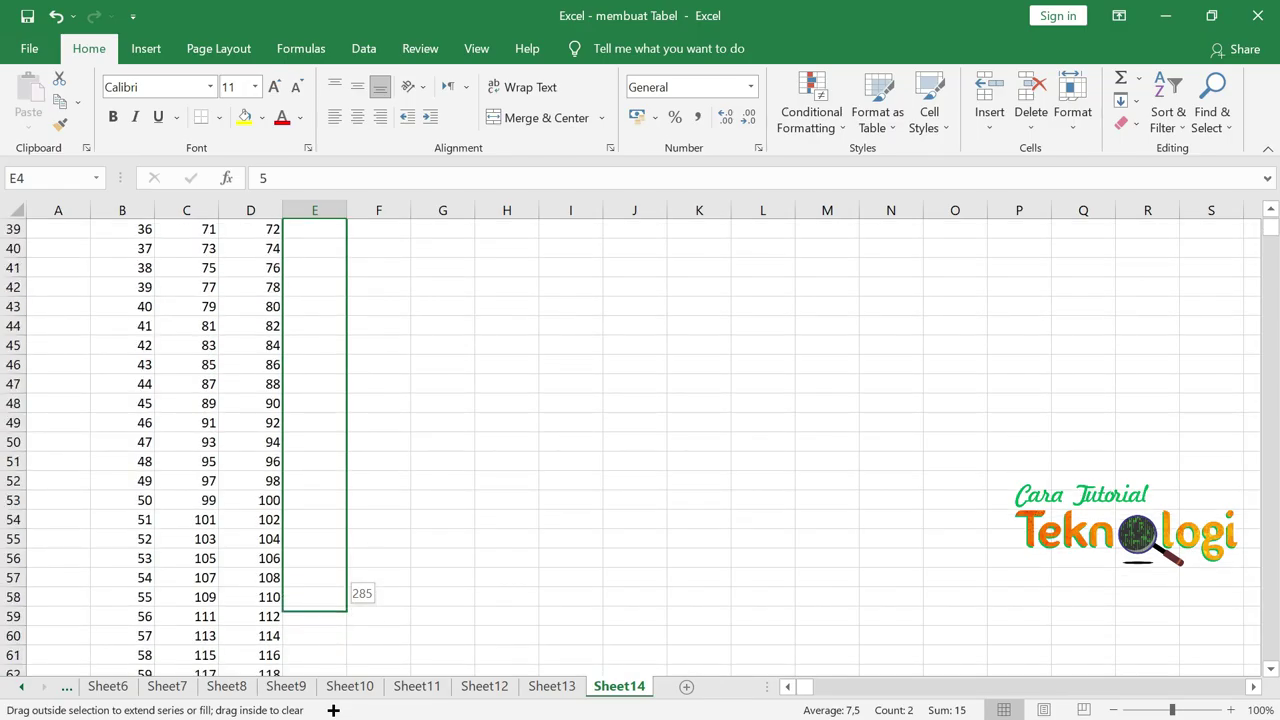
drag(333, 710, 337, 594)
scroll(337, 595, up, 9)
scroll(337, 595, up, 5)
scroll(337, 595, up, 4)
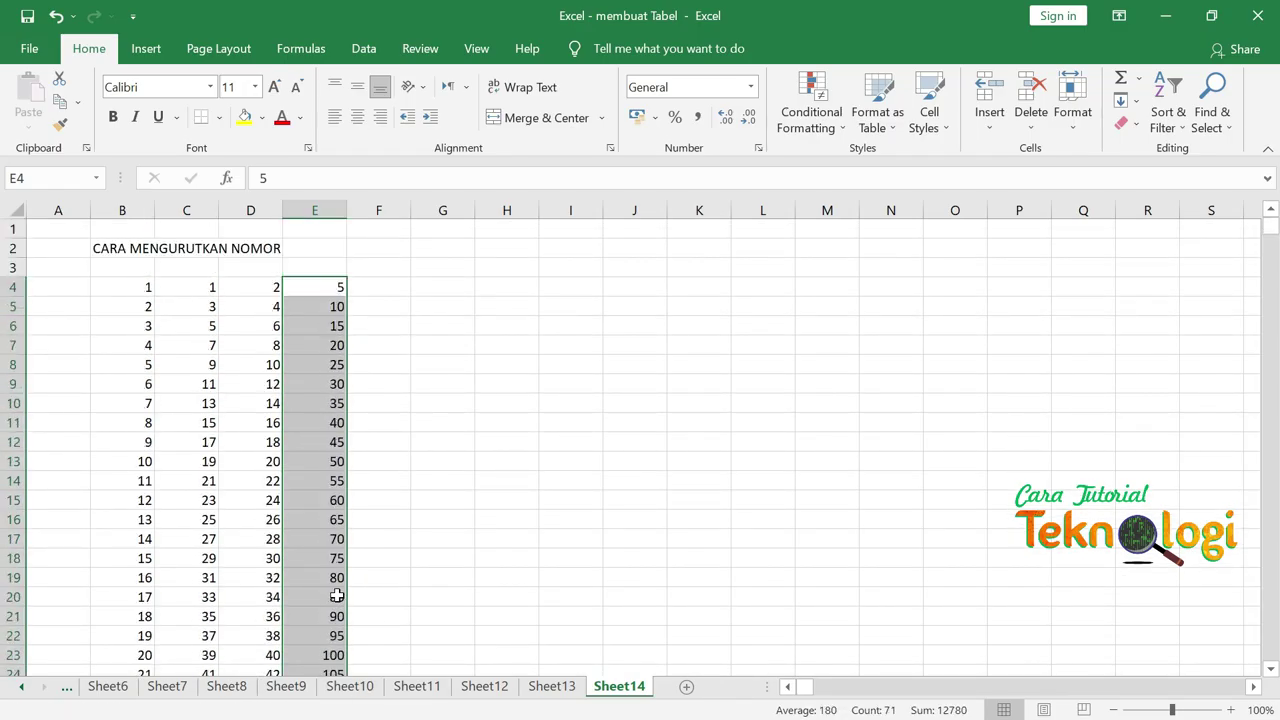
Check the column E values from E4 to E8, confirming E8 holds 25
click(325, 291)
click(332, 307)
click(333, 326)
click(330, 346)
click(330, 365)
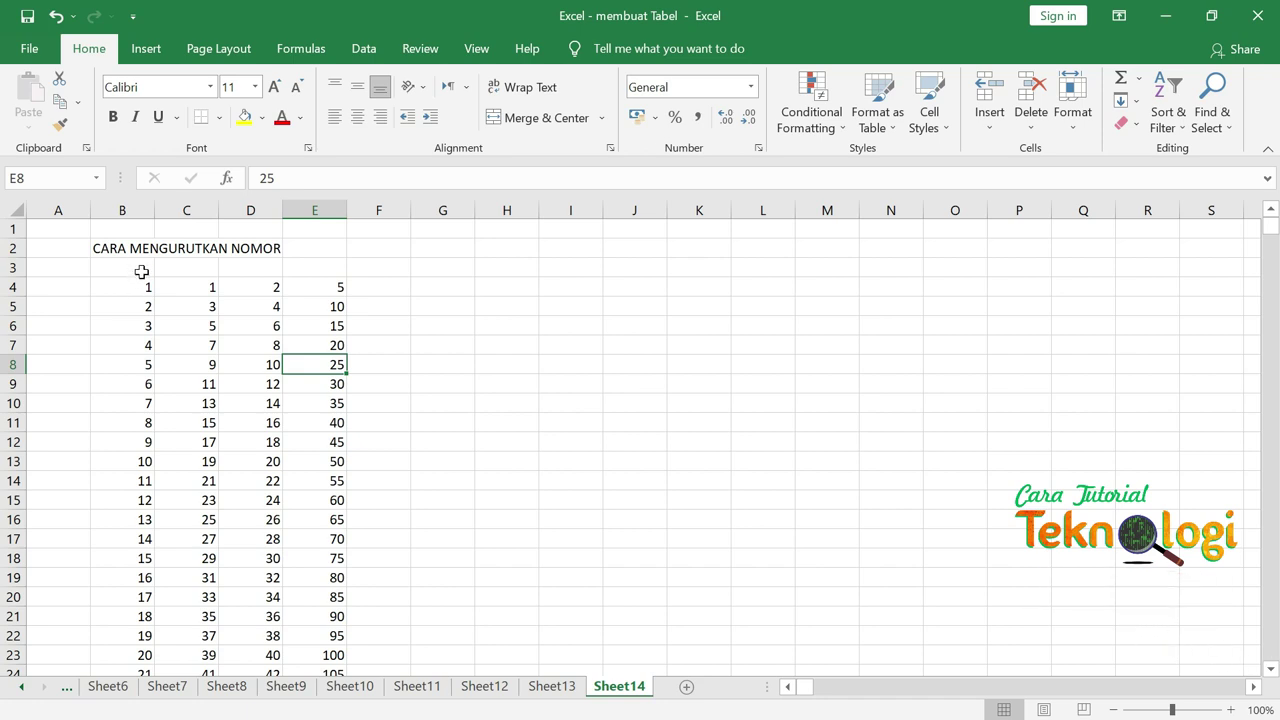
Select the numbered range in columns B through E, rows 4 to 82, for clearing
mouse_move(129, 292)
mouse_down()
mouse_move(146, 307)
mouse_move(208, 714)
mouse_move(129, 714)
mouse_up()
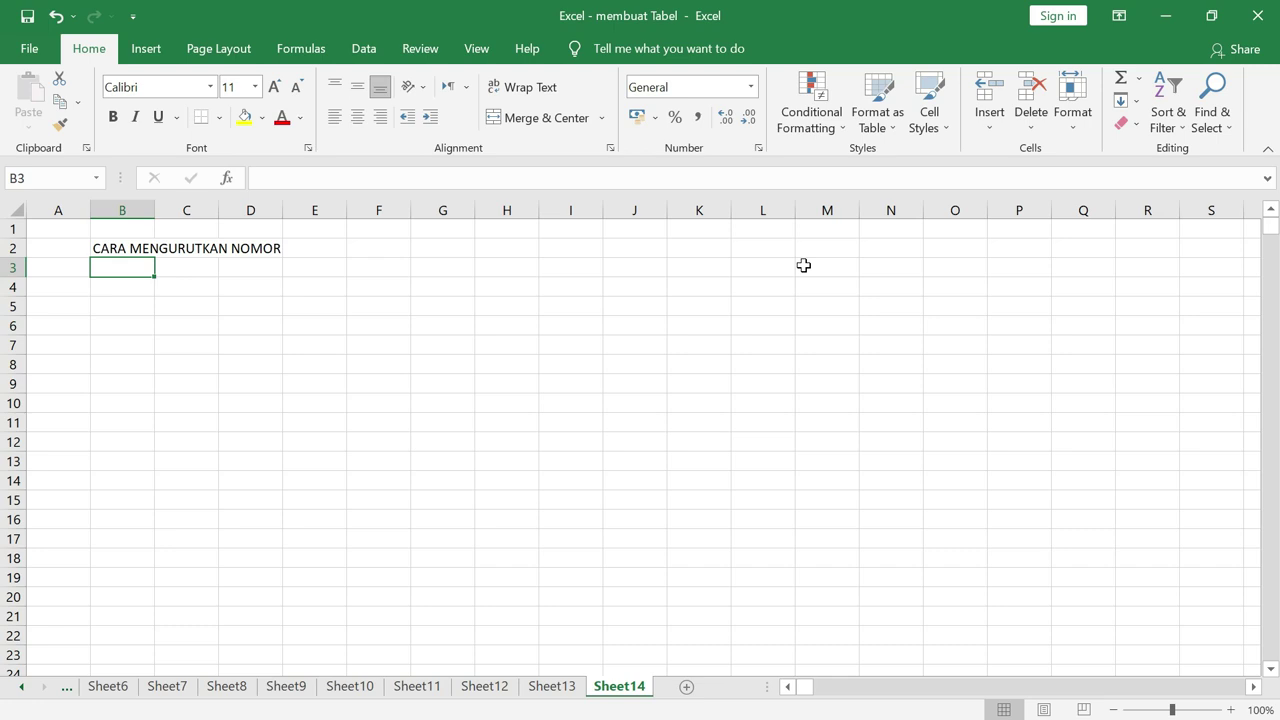
Enter 1 in B4 and 2 in B5 as the counting pattern
click(130, 288)
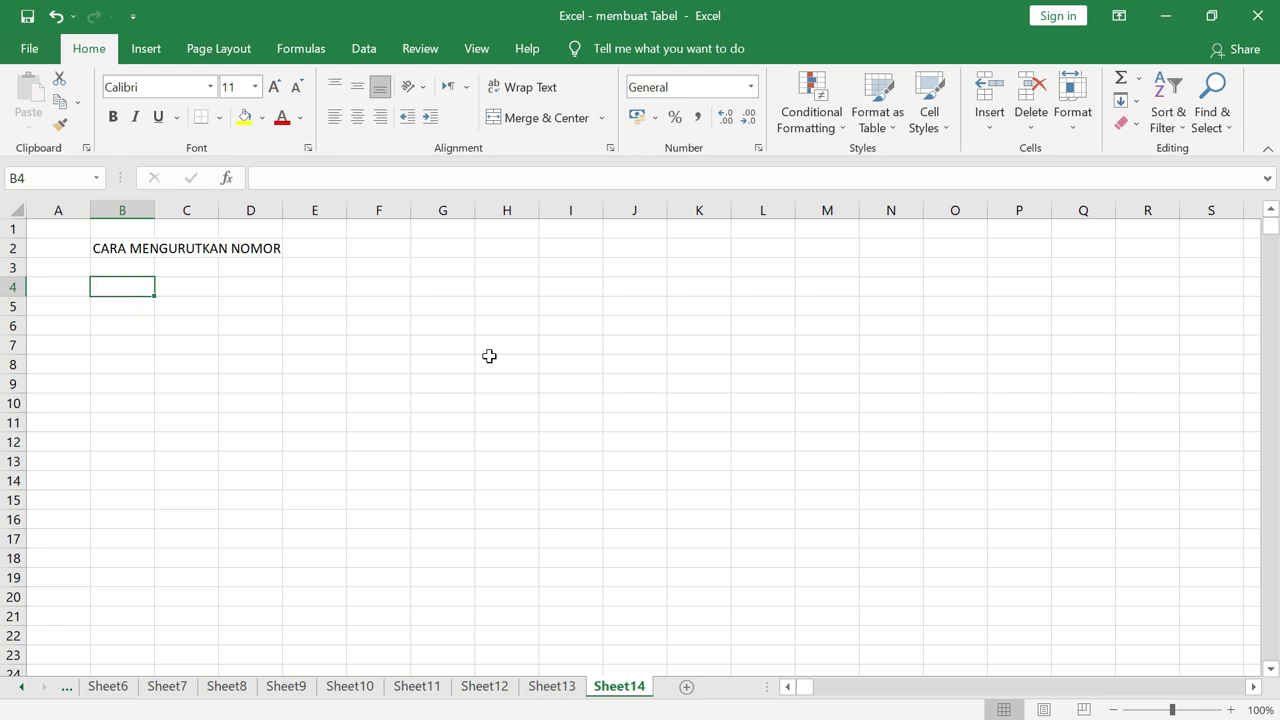
text(1)
key(Return)
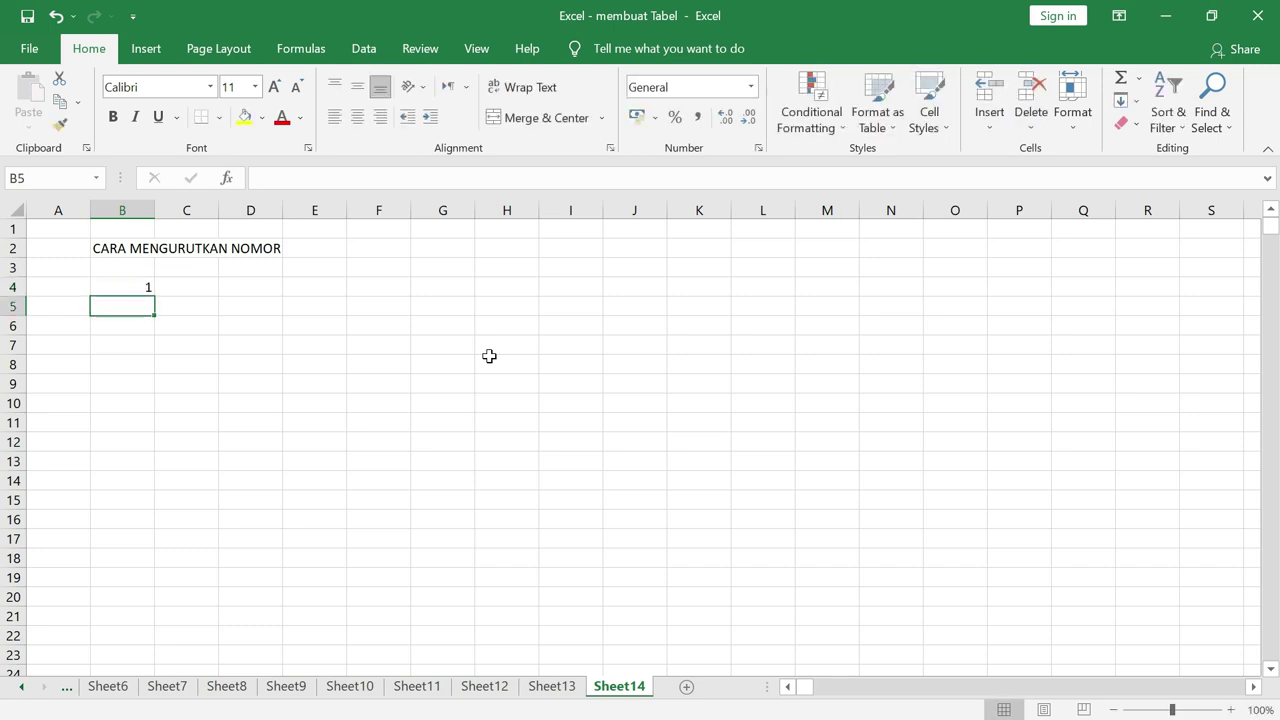
text(2)
key(Return)
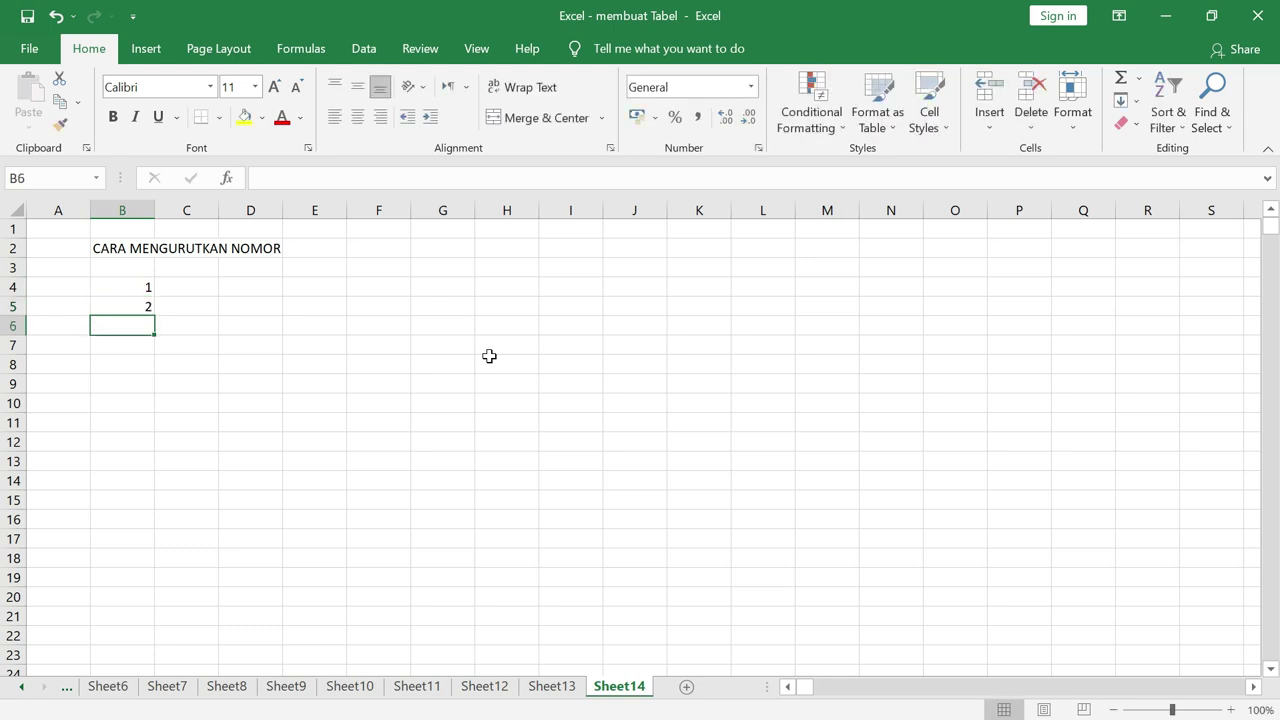
Fill the 1, 2 pattern down column B to 79 at row 82
mouse_move(133, 283)
mouse_down()
mouse_move(152, 343)
mouse_move(145, 705)
mouse_up()
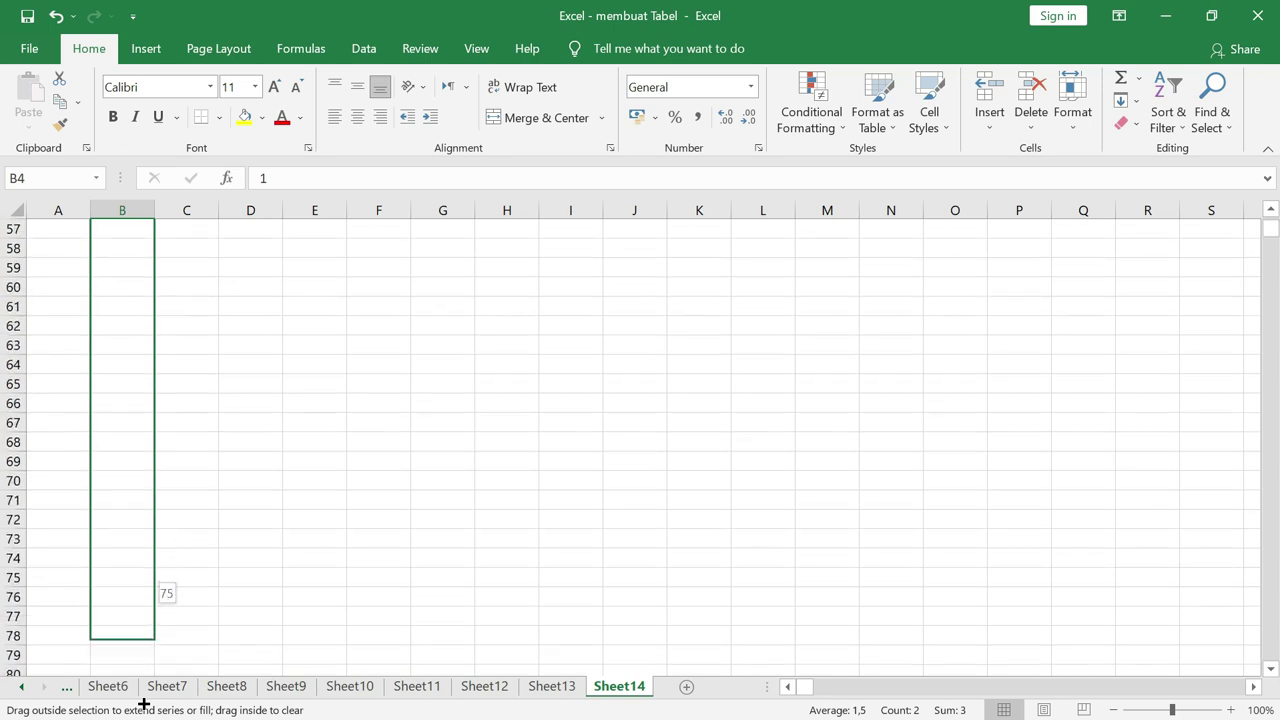
drag(144, 704, 143, 709)
scroll(254, 553, up, 5)
scroll(254, 553, up, 8)
scroll(254, 553, up, 5)
scroll(254, 553, up, 2)
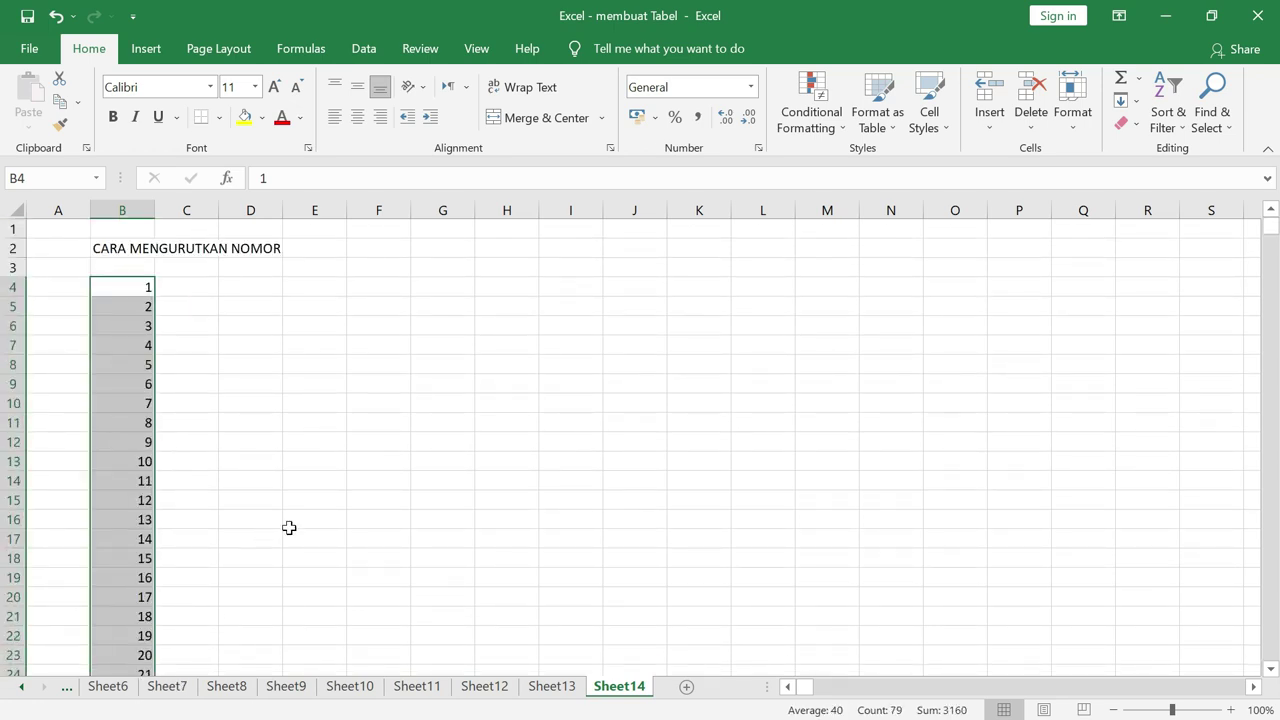
click(190, 287)
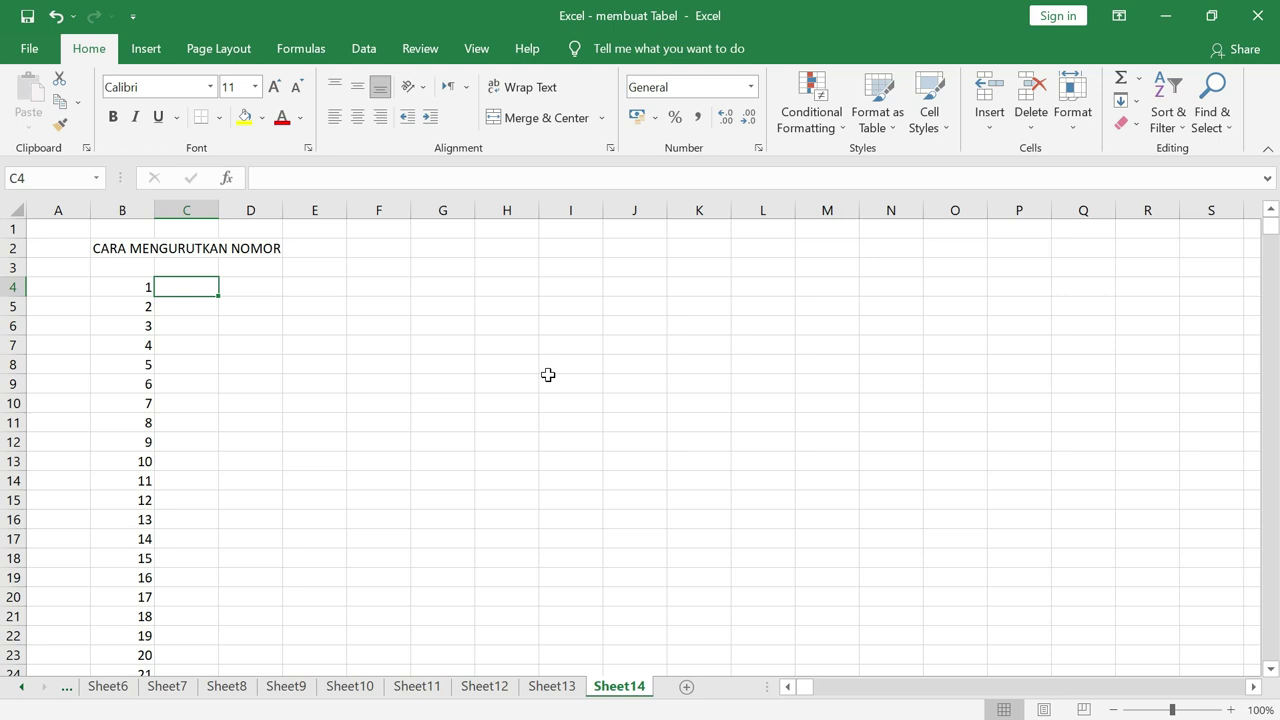
Enter 1 in C4 and 3 in C5 as the odd-number pattern
text(1)
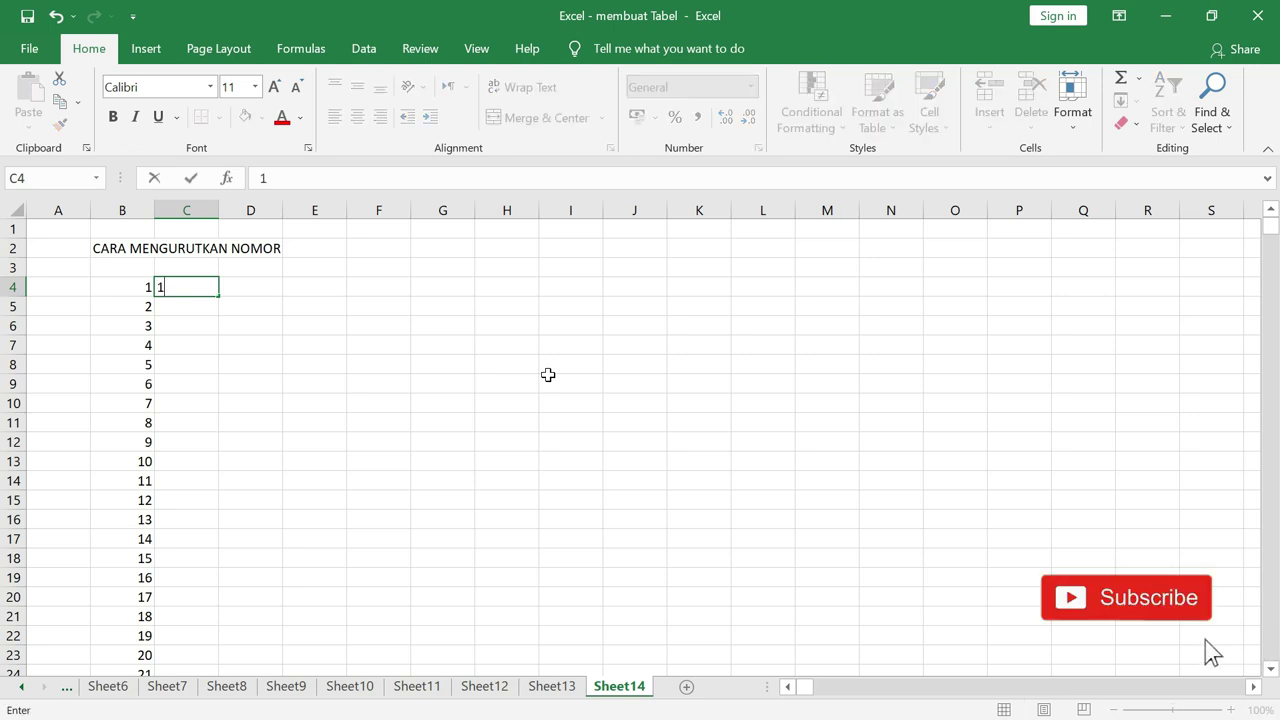
key(Return)
text(3)
key(Return)
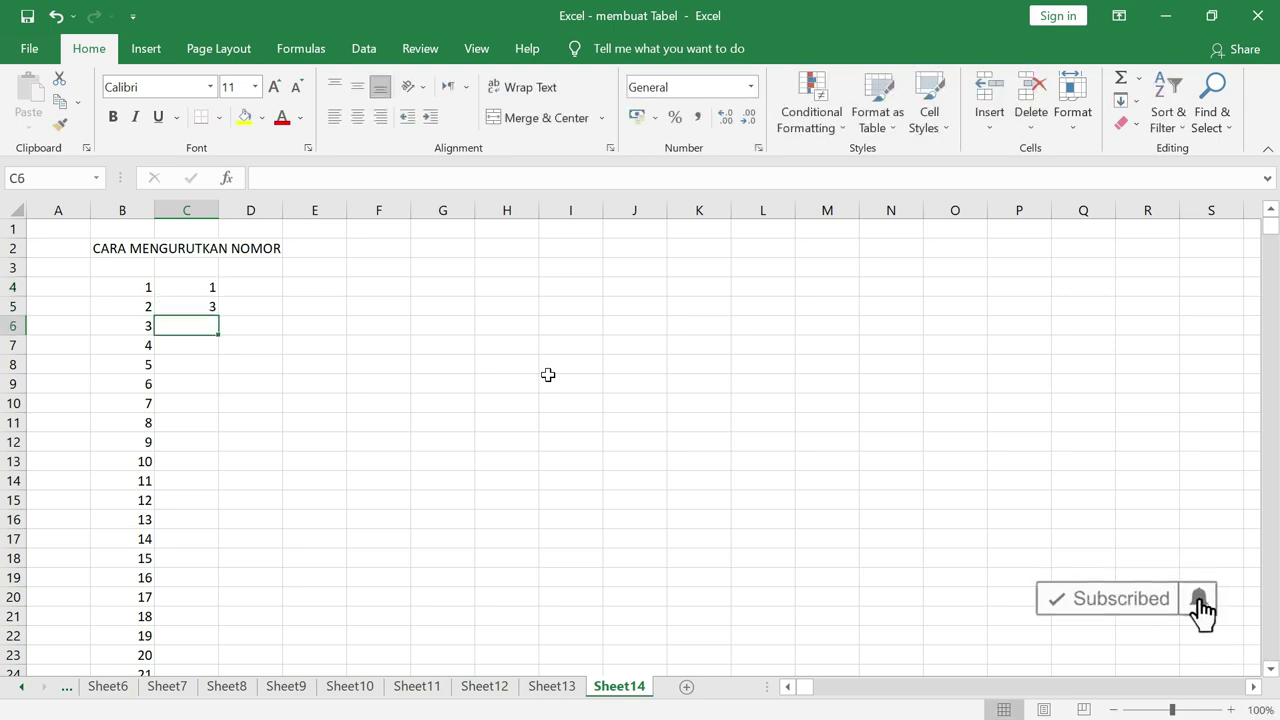
Fill the odd series down column C to 157 at row 82
drag(205, 287, 218, 370)
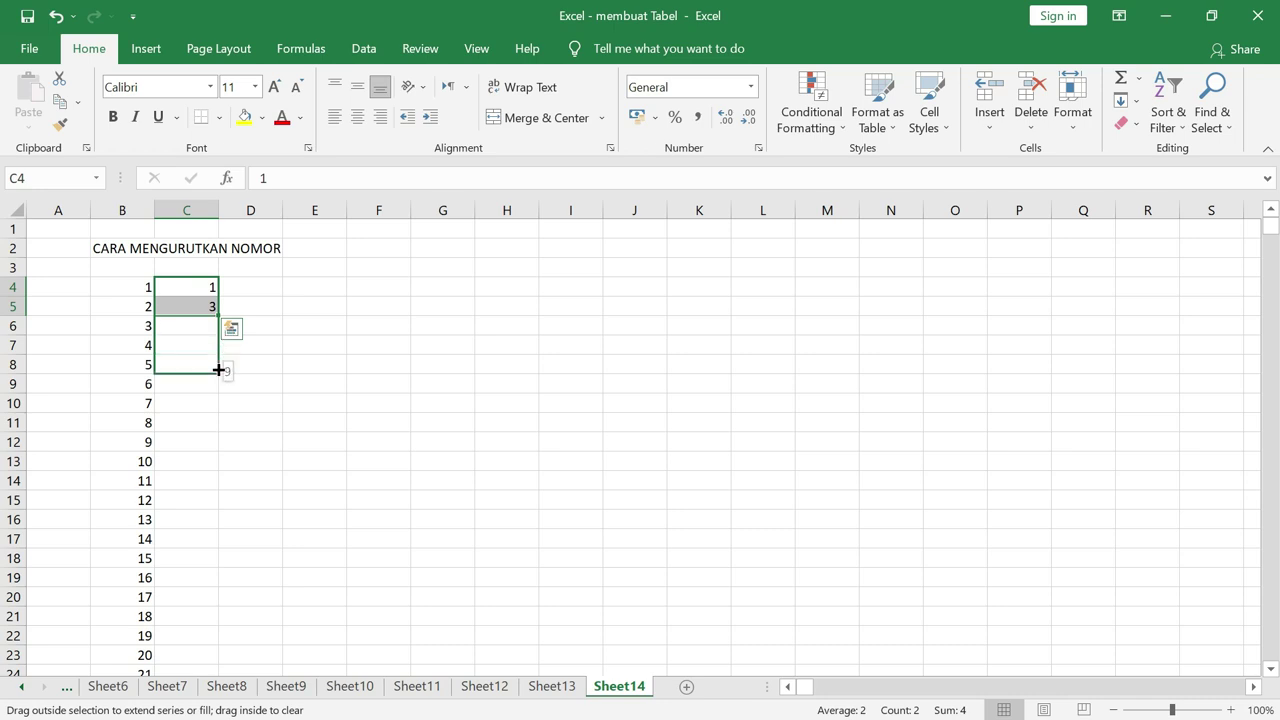
mouse_move(218, 370)
mouse_down()
mouse_move(197, 503)
mouse_move(194, 680)
mouse_move(207, 711)
mouse_move(207, 650)
mouse_up()
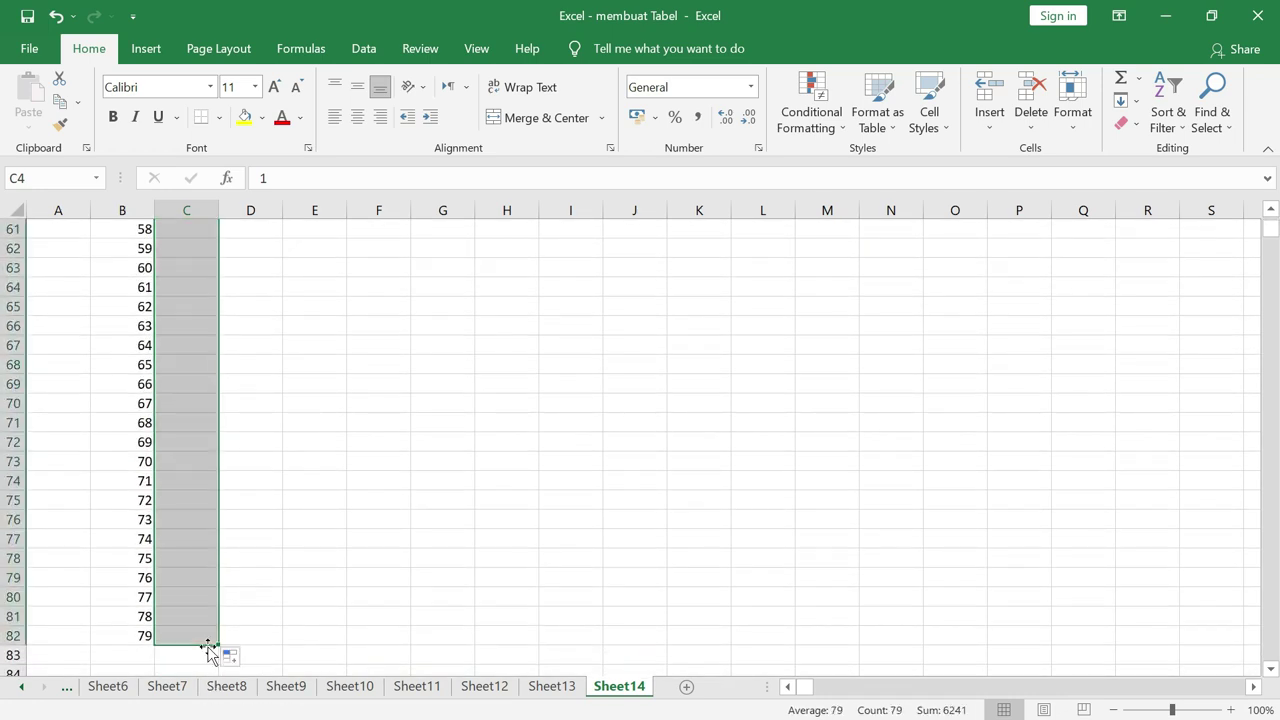
scroll(221, 550, up, 1)
scroll(221, 550, up, 7)
scroll(221, 550, up, 12)
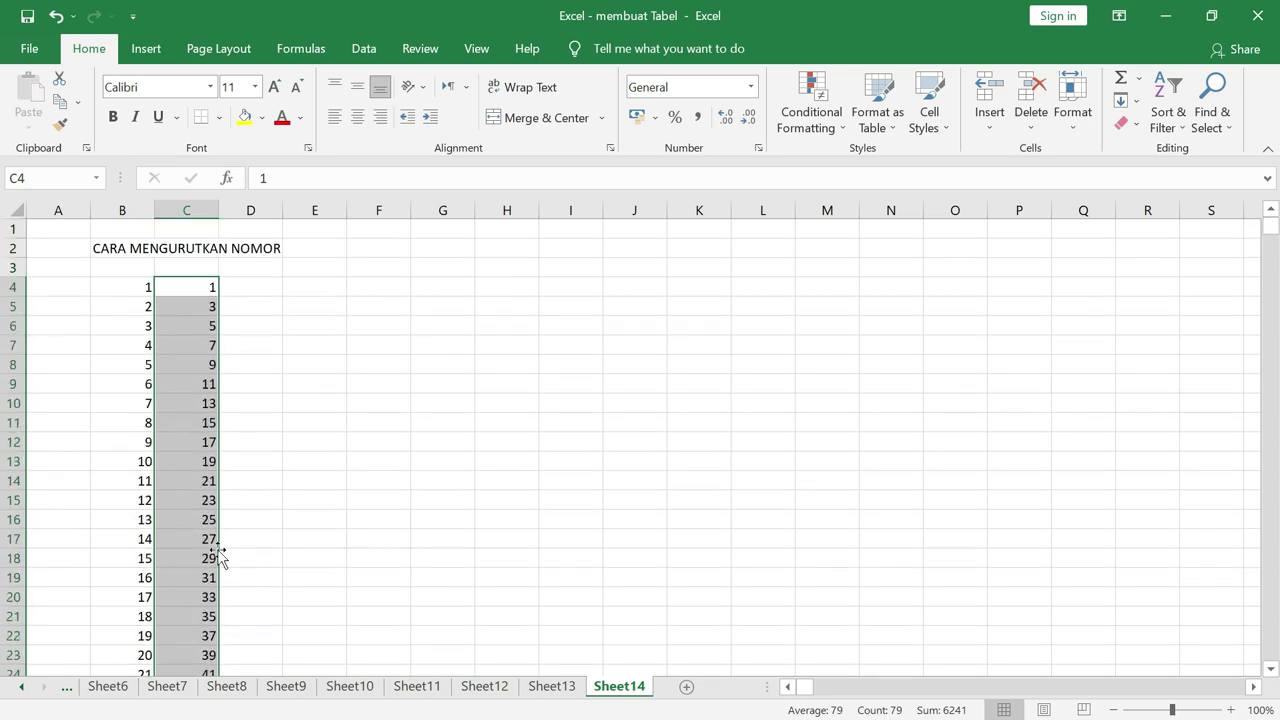
Enter 2 in D4 and 4 in D5 as the even-number pattern
click(260, 283)
text(2)
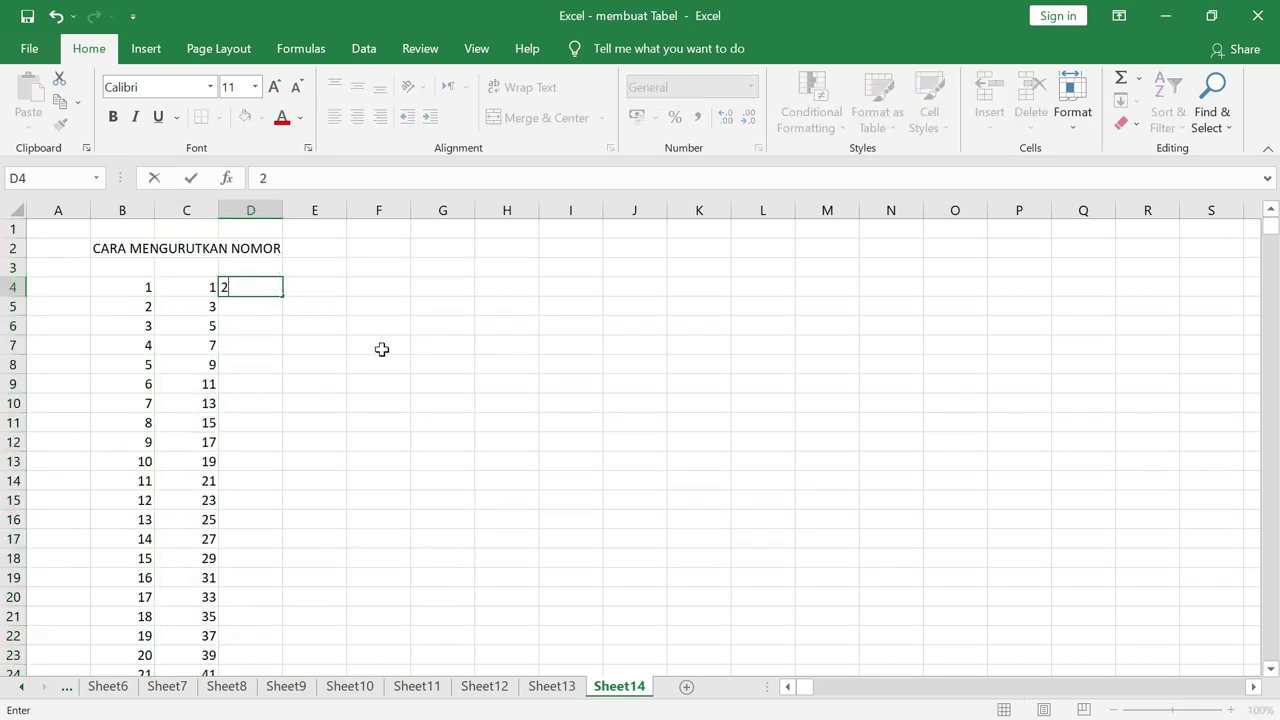
key(Return)
text(4)
key(Return)
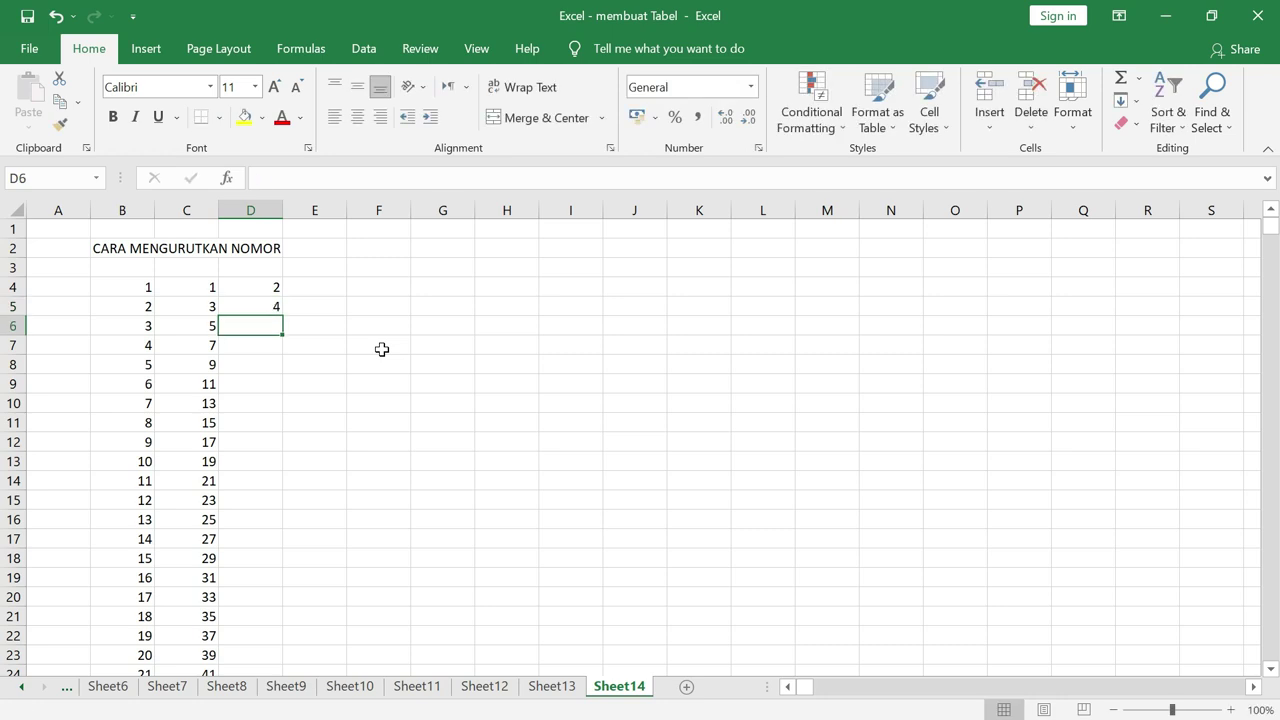
Fill the even series down column D to 158 at row 82
mouse_move(270, 290)
mouse_down()
mouse_move(261, 713)
mouse_move(261, 640)
mouse_up()
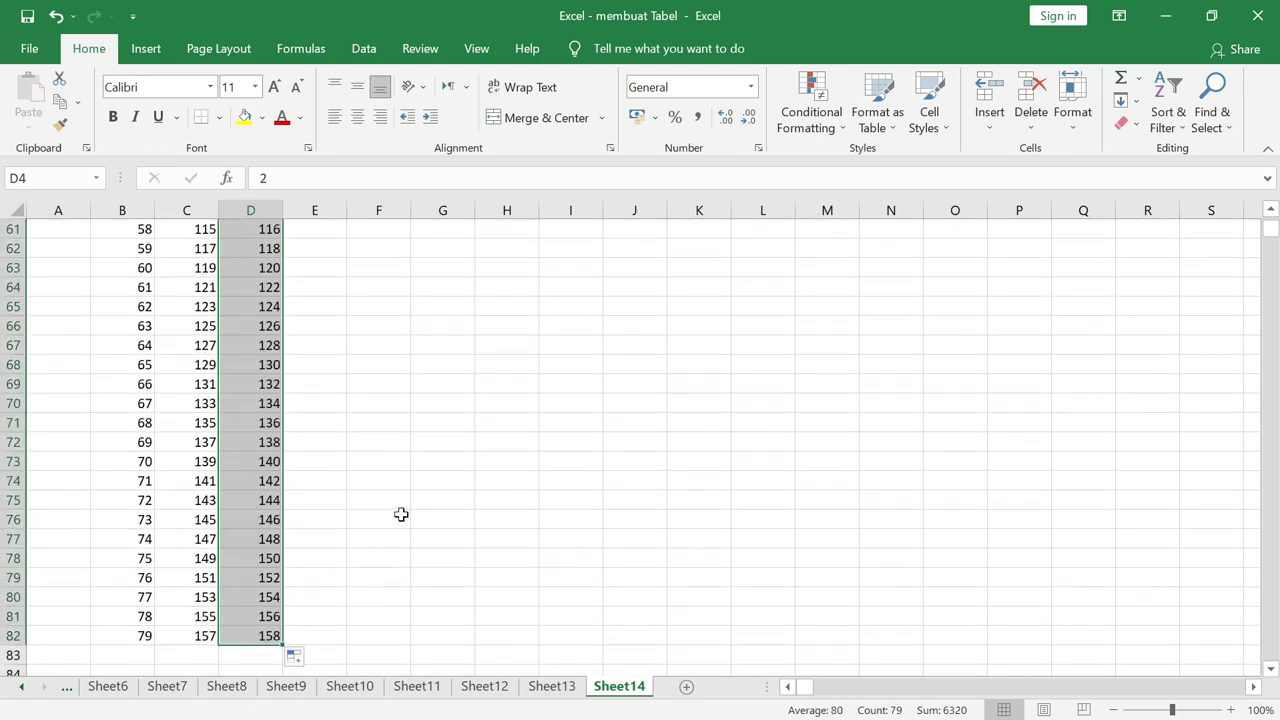
scroll(401, 514, up, 7)
scroll(401, 514, up, 8)
scroll(401, 514, up, 5)
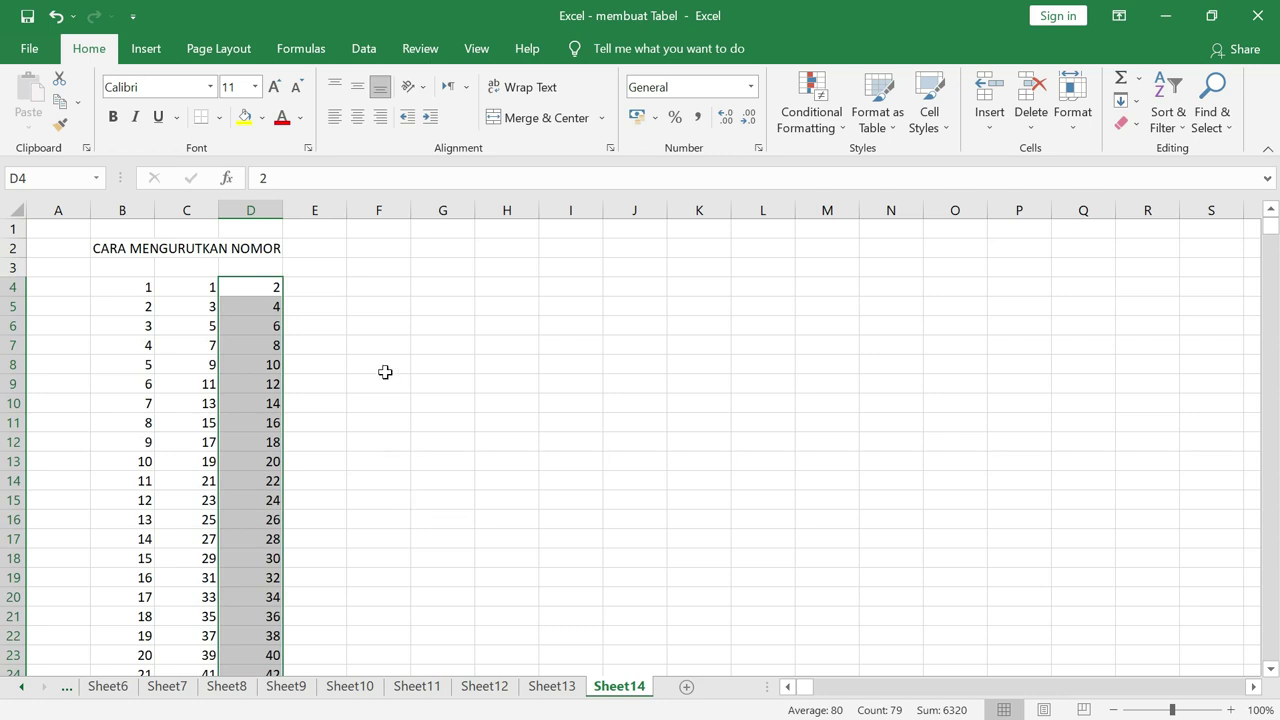
click(322, 290)
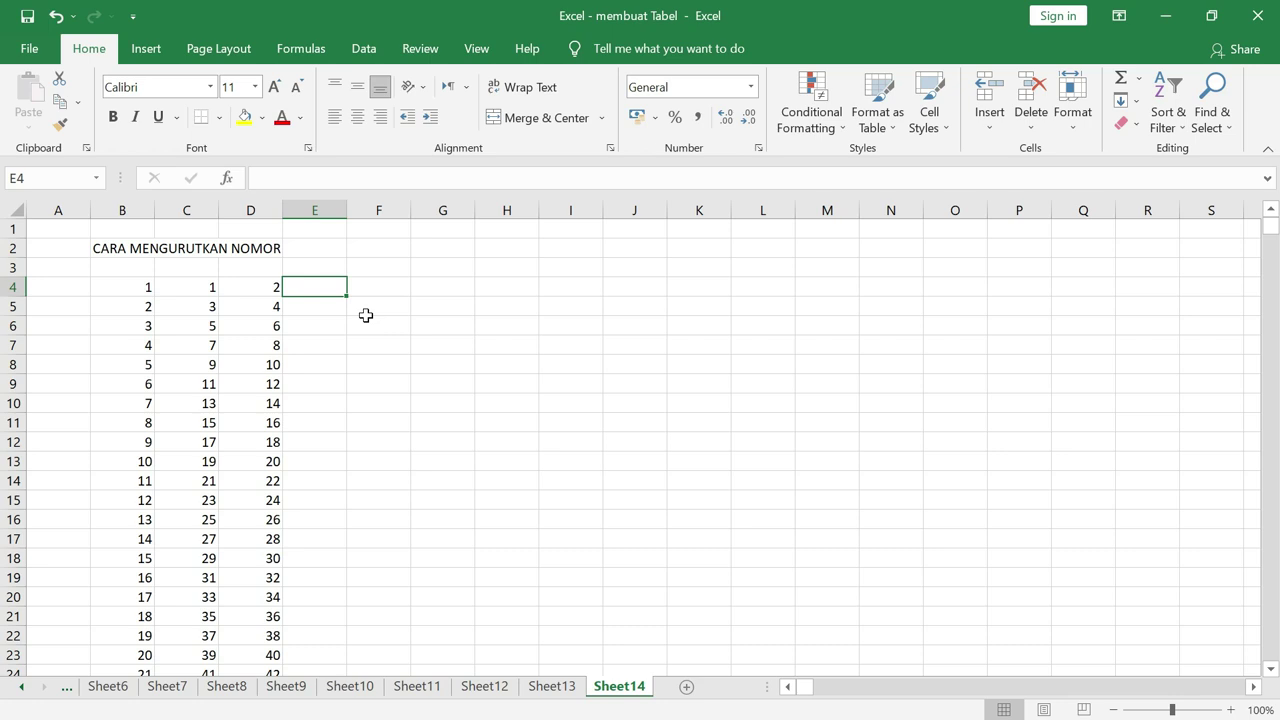
Enter 5 in E4 and 10 in E5 as the multiples-of-5 pattern
text(5)
key(Return)
text(10)
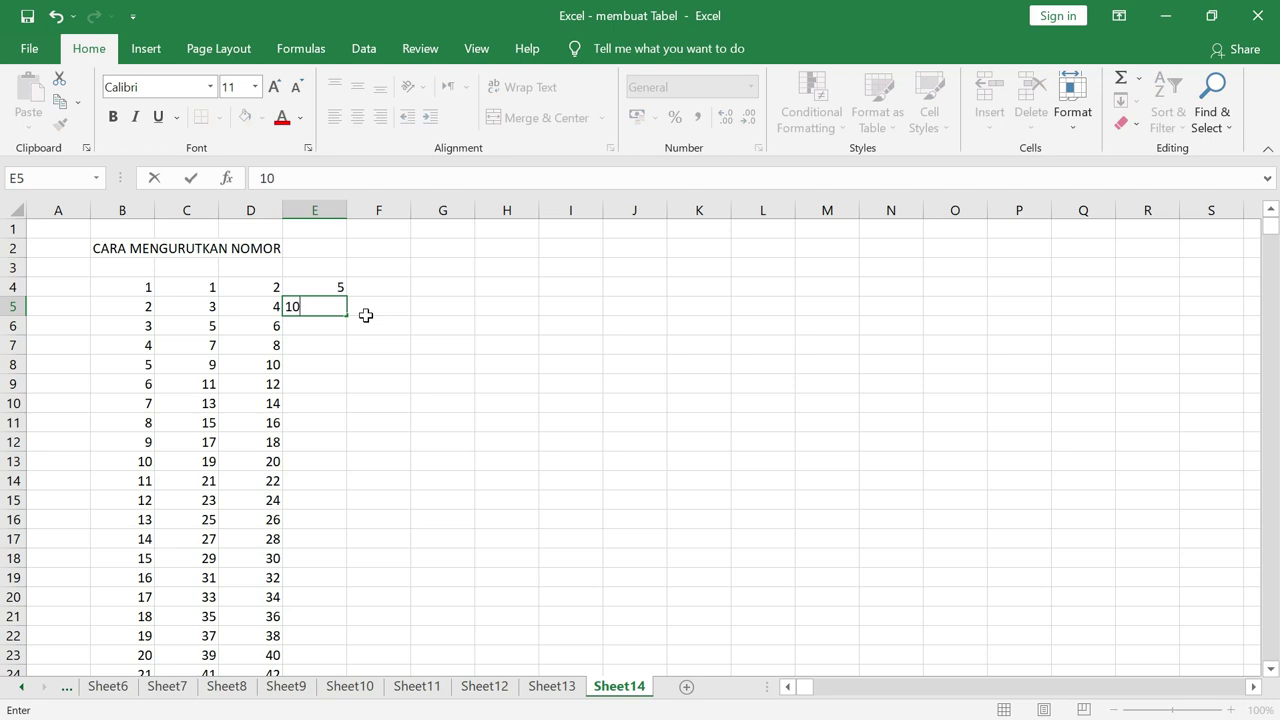
key(Return)
Fill the 5, 10 pattern down column E to row 74
drag(318, 284, 326, 309)
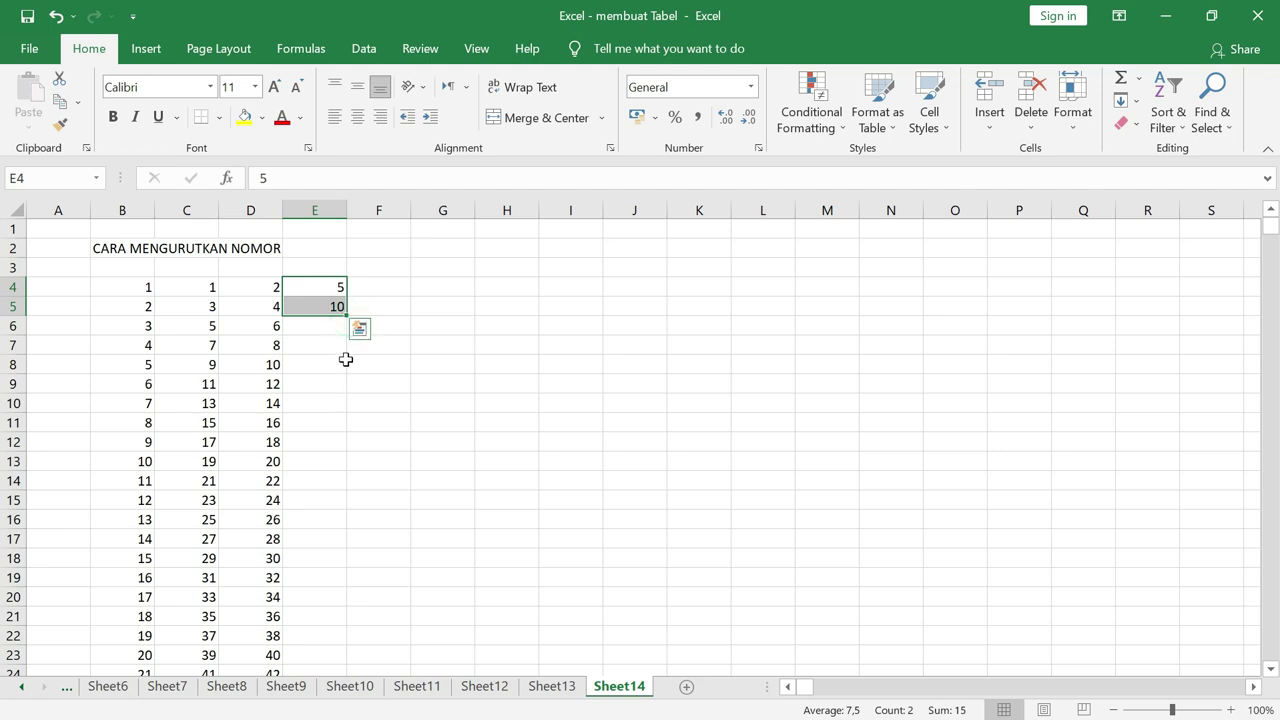
mouse_move(347, 315)
mouse_down()
mouse_move(334, 710)
mouse_move(340, 630)
mouse_up()
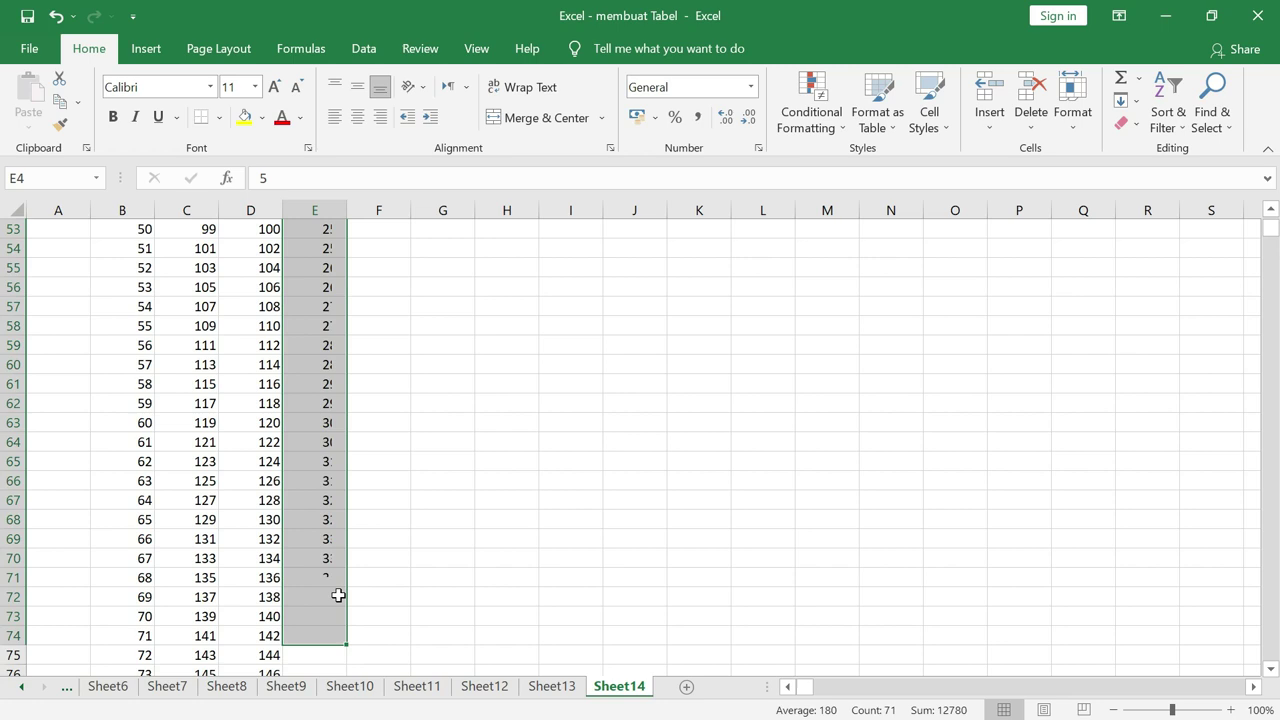
scroll(337, 594, up, 8)
scroll(337, 596, up, 9)
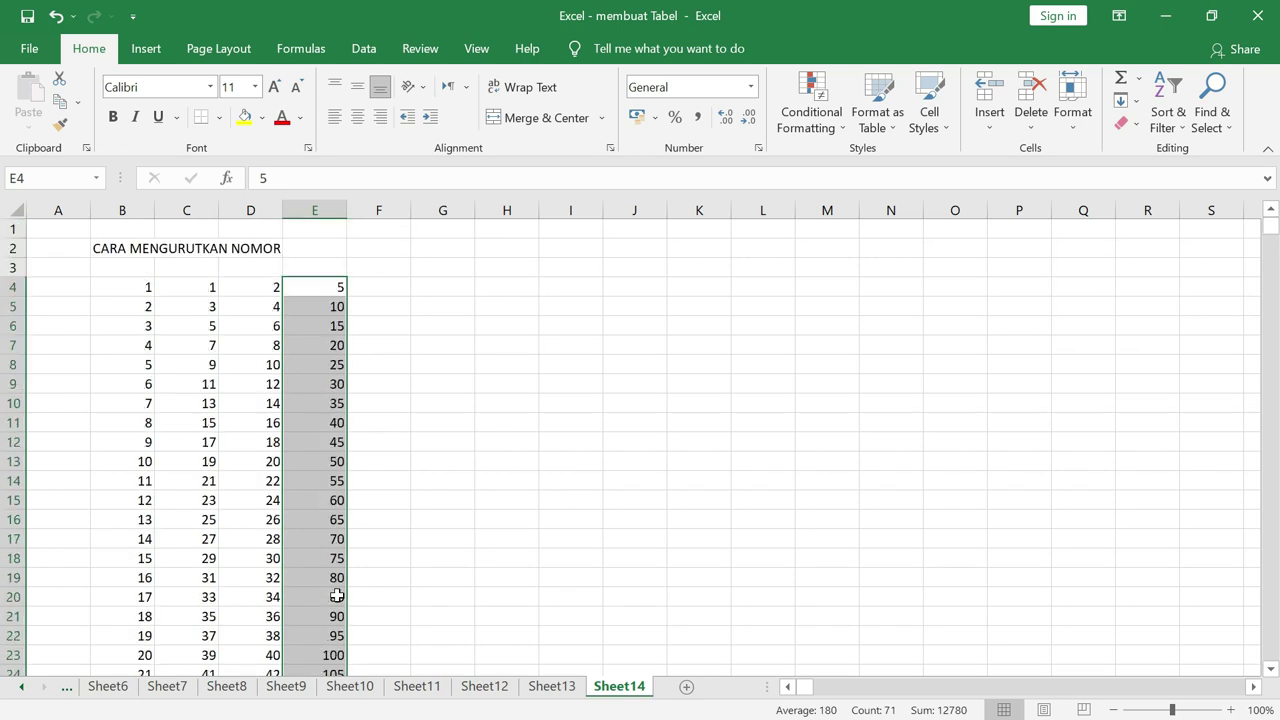
Check the column E values from E4 through E8
click(327, 289)
click(330, 307)
click(333, 326)
click(333, 345)
click(331, 366)
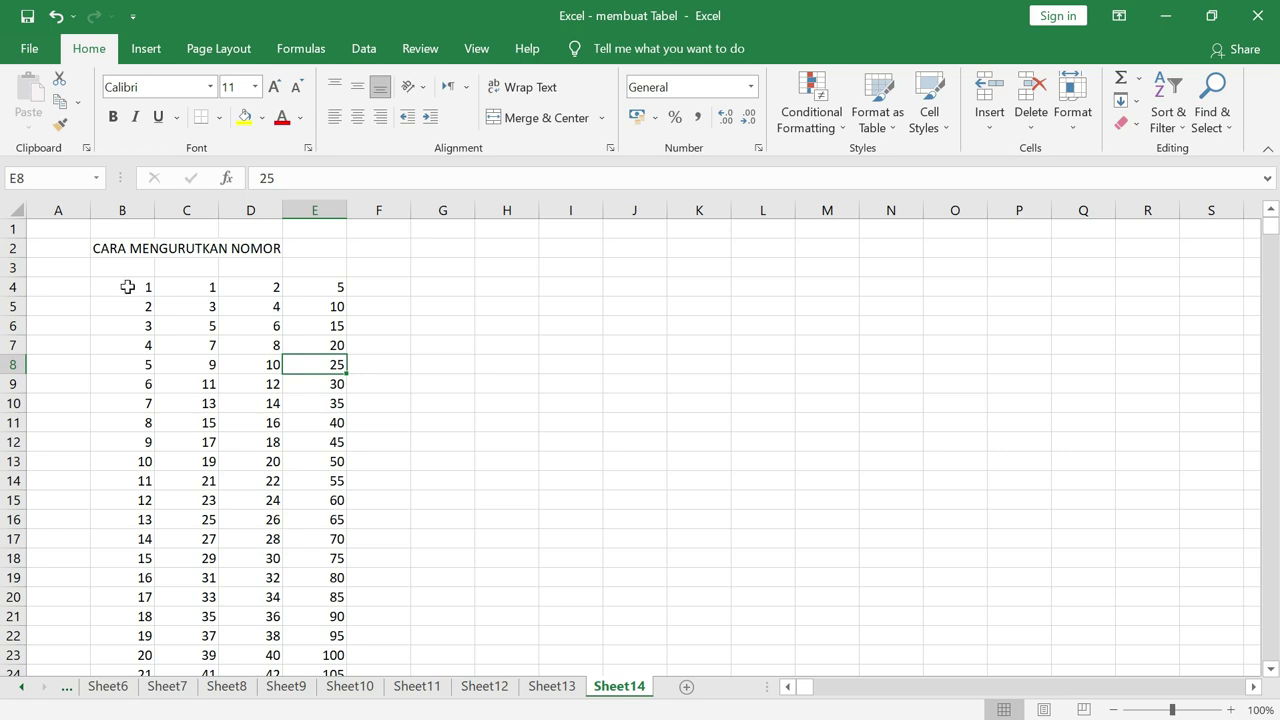
Drag column B's count down to 1153 at row 1156, then return to the top
mouse_move(135, 287)
mouse_down()
mouse_move(199, 714)
mouse_move(126, 714)
mouse_move(132, 690)
mouse_up()
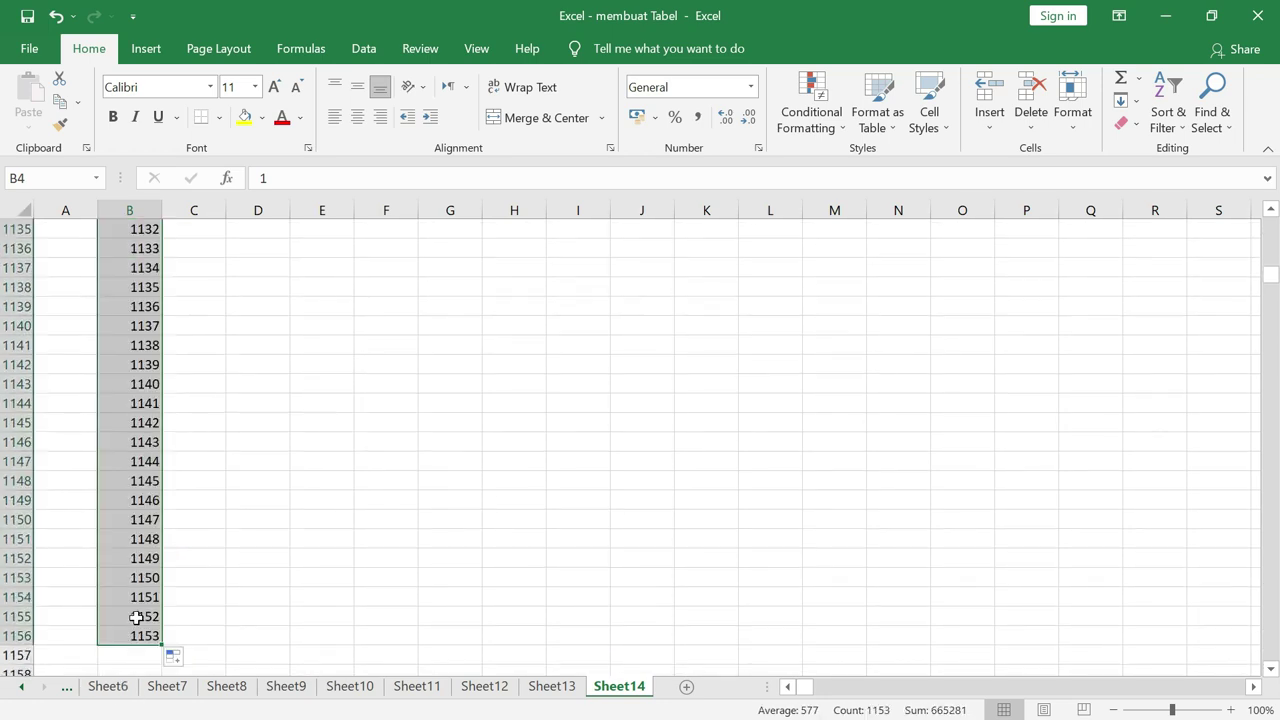
scroll(137, 617, up, 7)
scroll(130, 622, up, 9)
scroll(129, 623, up, 9)
scroll(128, 626, up, 7)
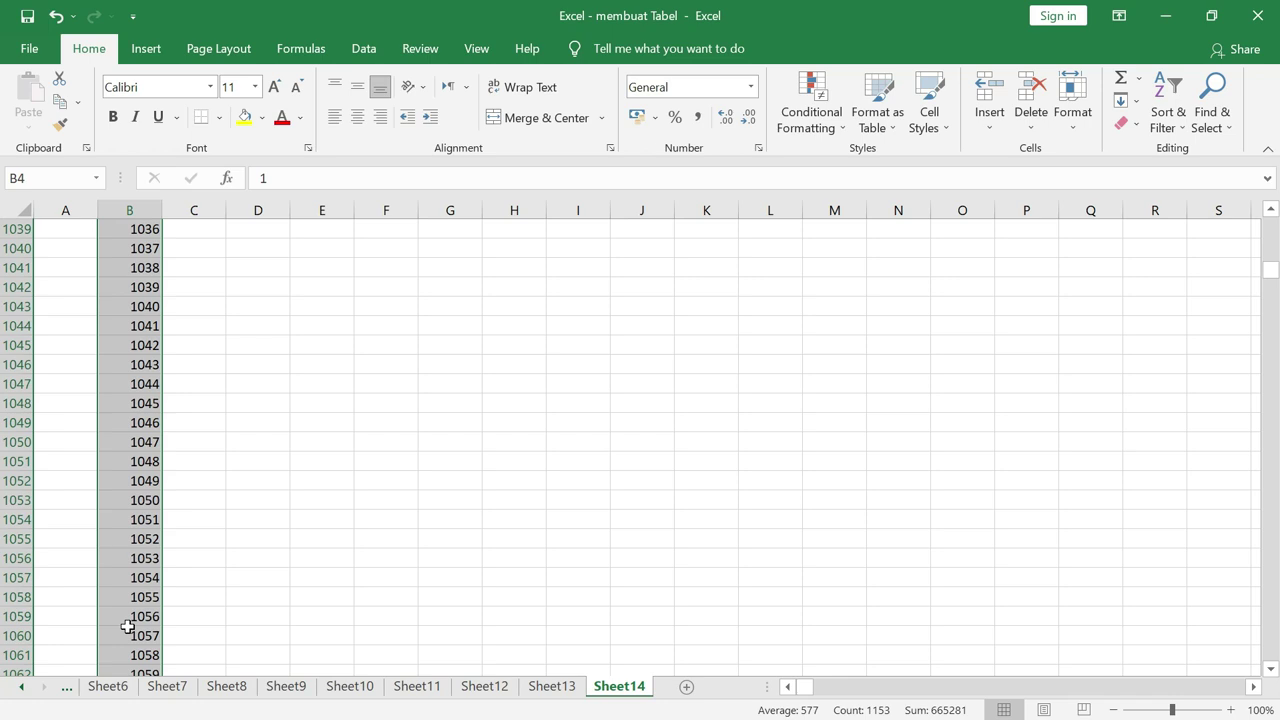
drag(1270, 270, 1272, 214)
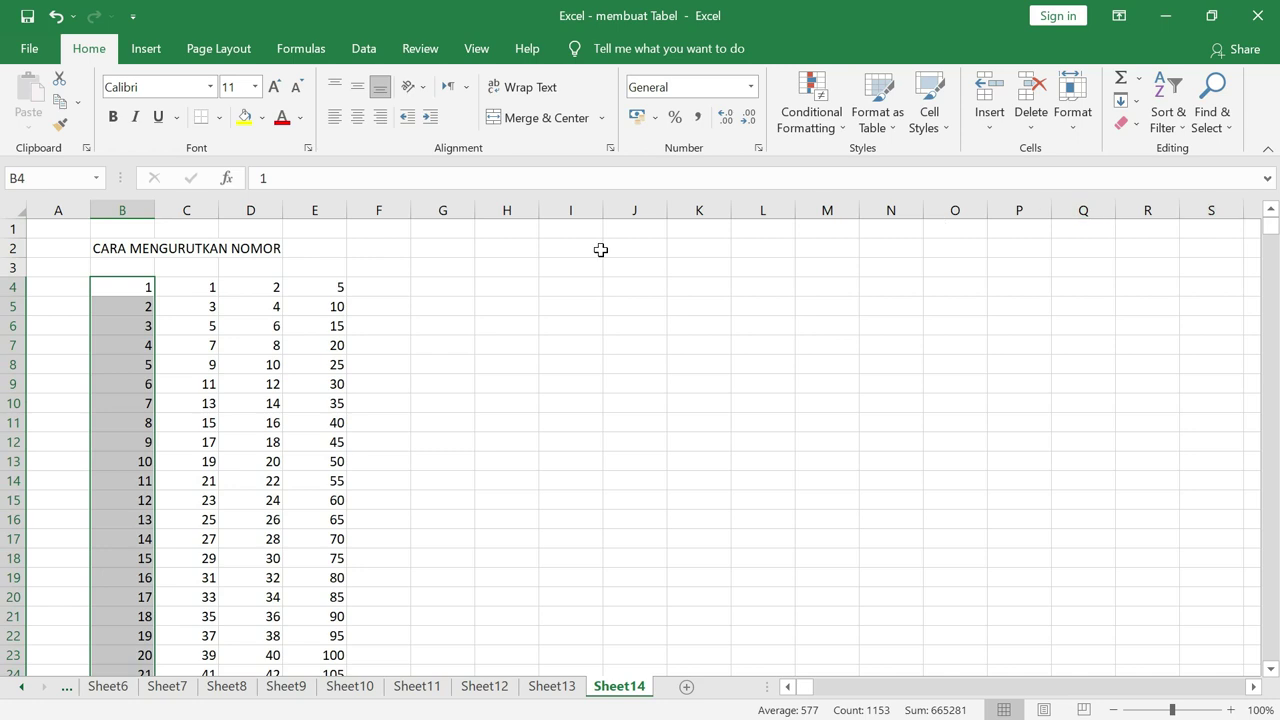
click(530, 284)
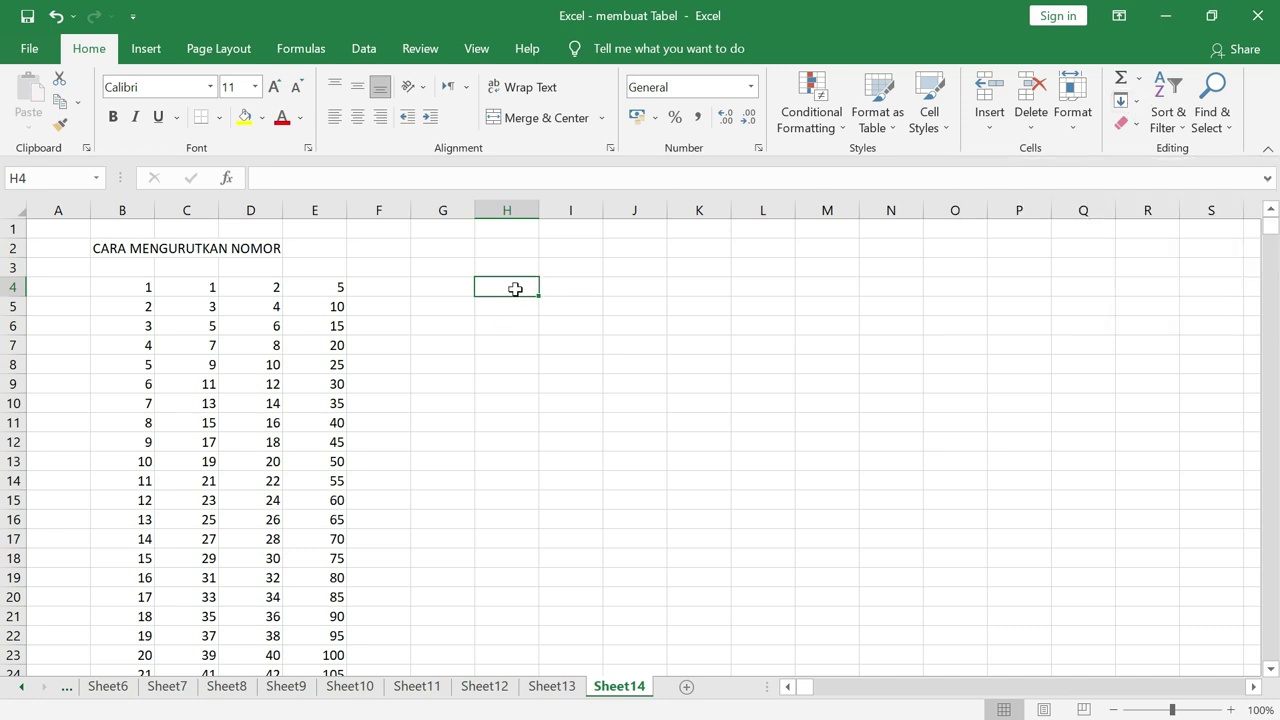
Enter 1 in H4 as the series start value
text(1)
key(Return)
click(523, 397)
click(500, 289)
Fill a linear Series along row 4 with step 1 and stop value 1000
click(1138, 104)
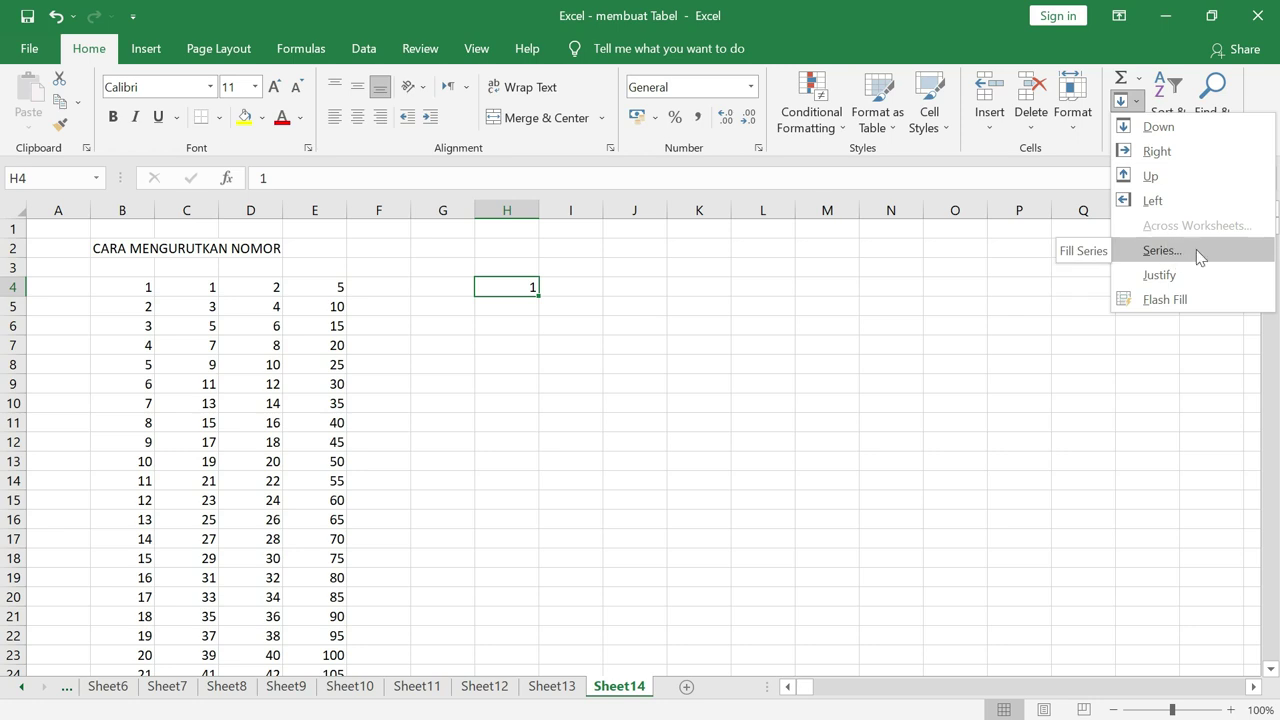
click(1161, 250)
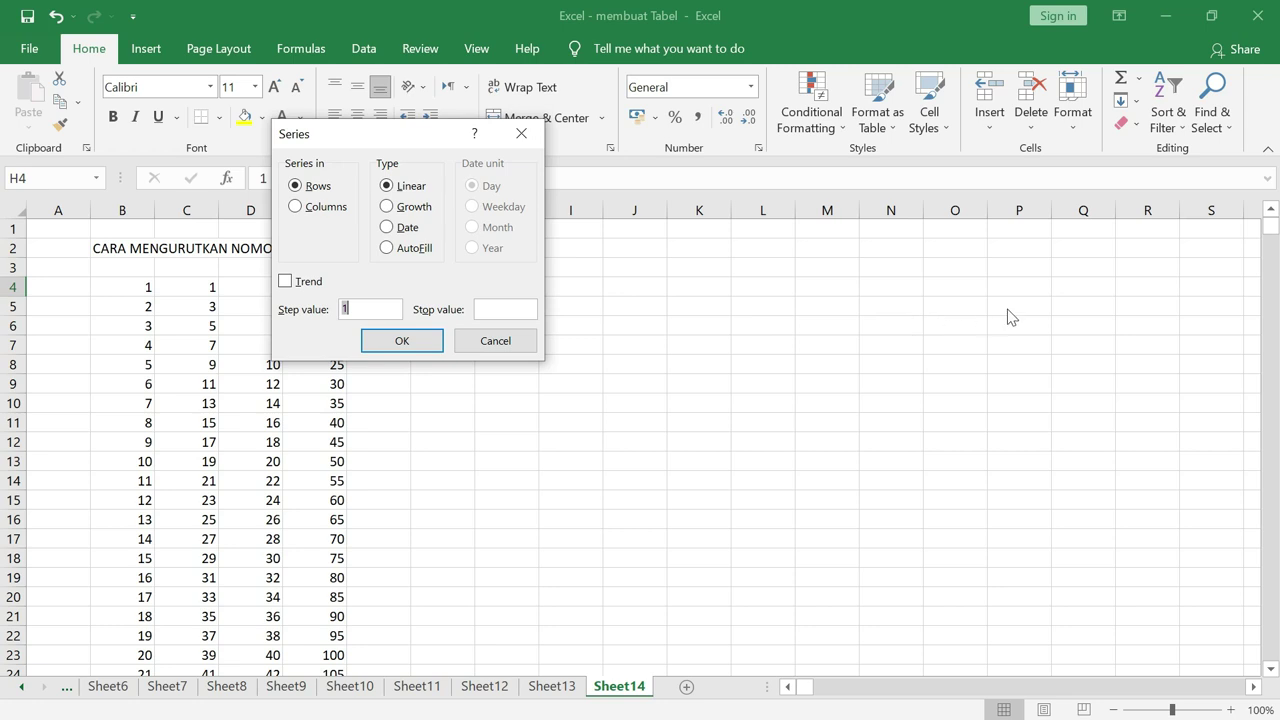
click(296, 206)
click(295, 185)
click(362, 310)
click(491, 308)
text(1000)
click(402, 341)
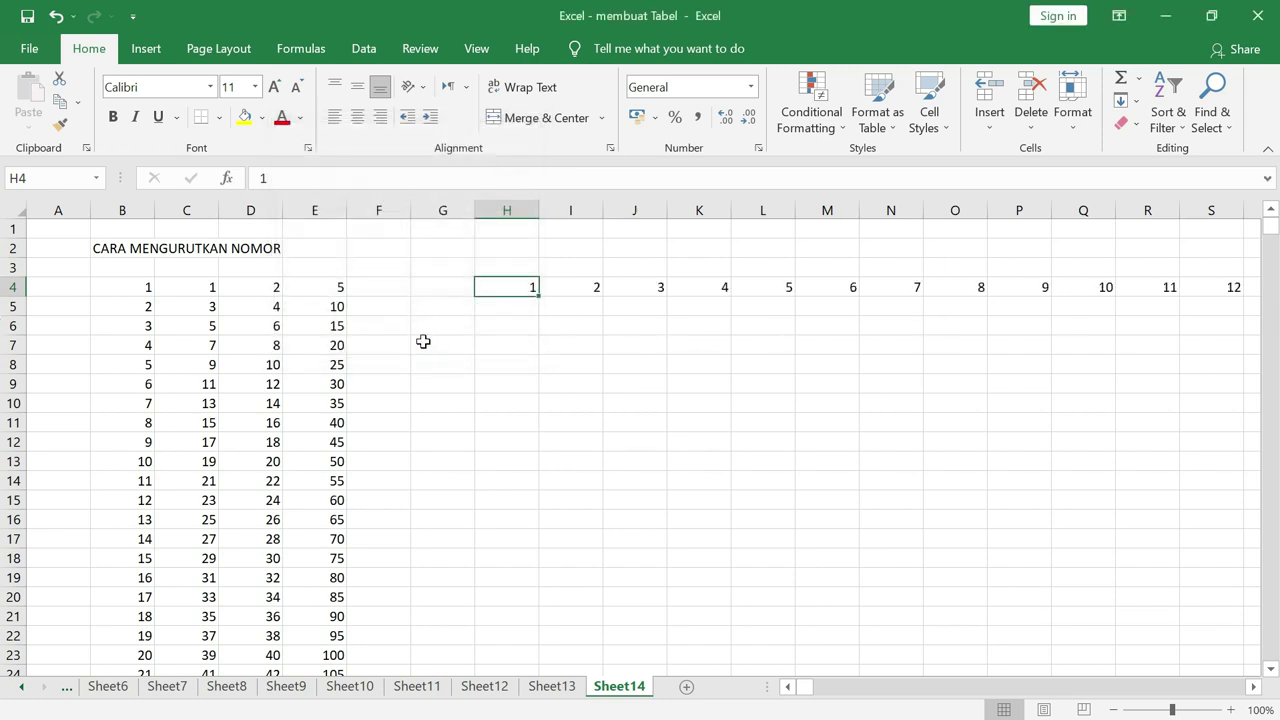
drag(806, 687, 1275, 688)
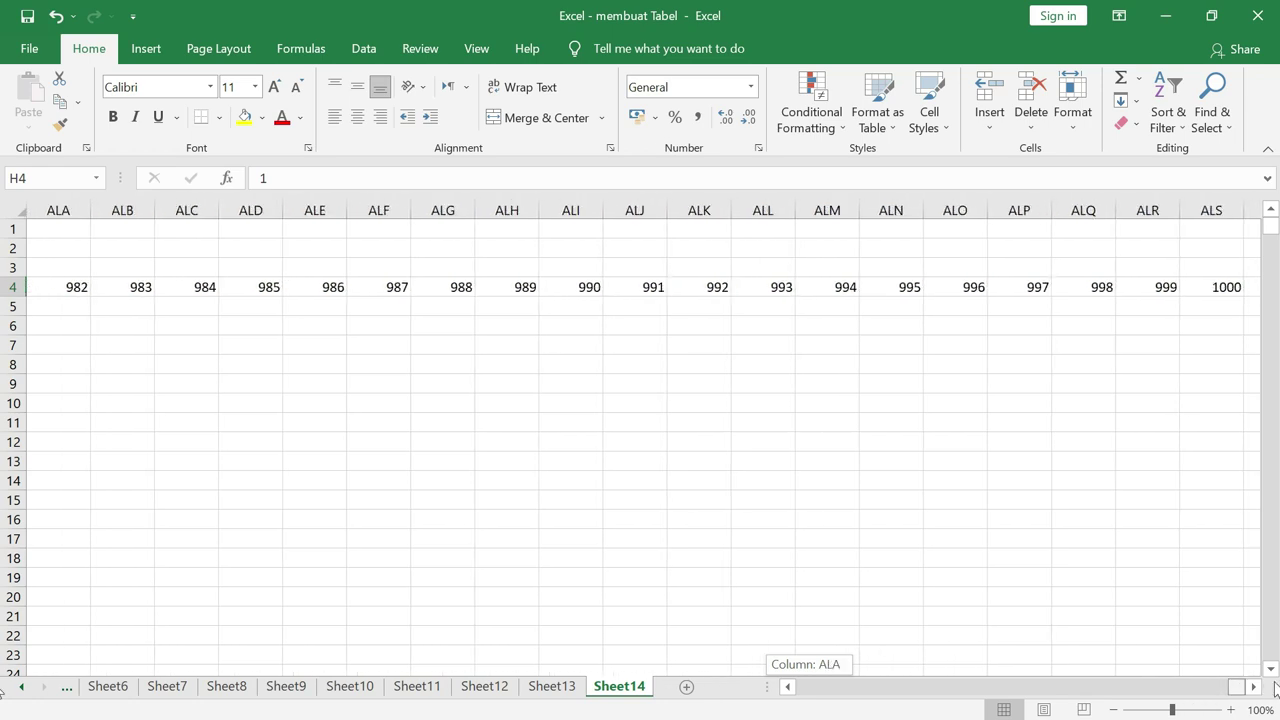
drag(1193, 702, 801, 700)
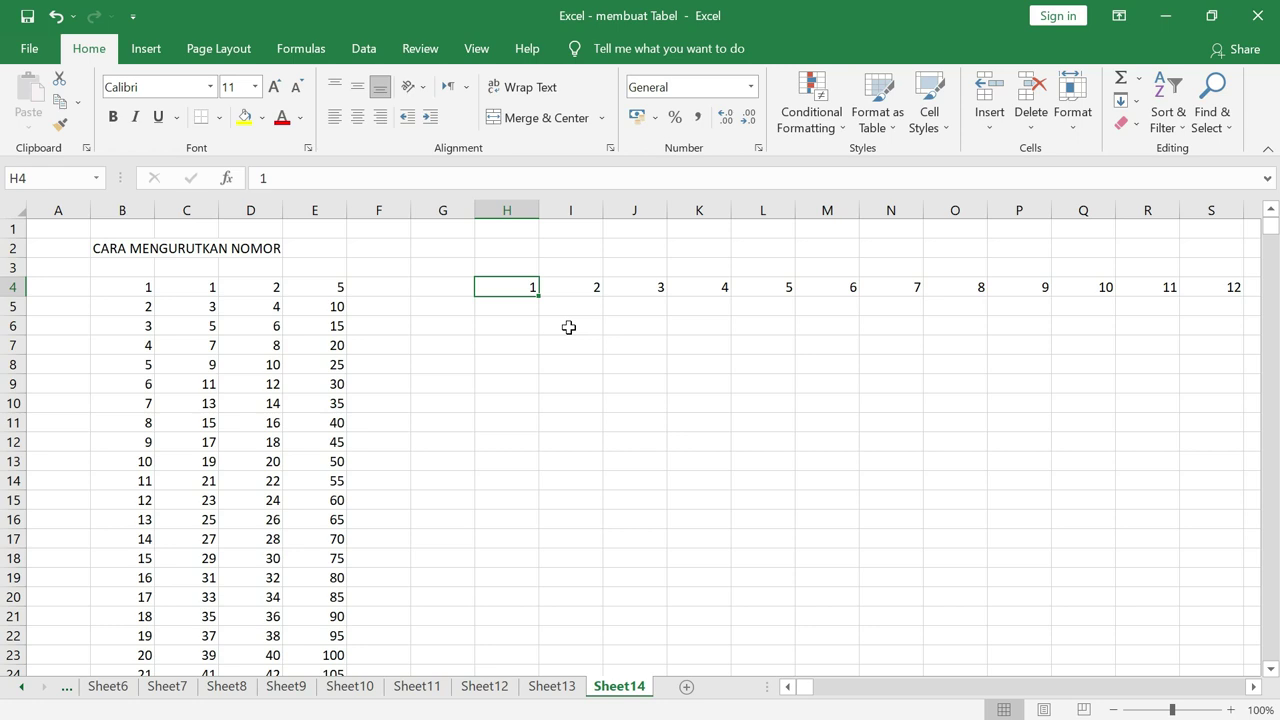
Fill a linear Series down column H from H4, step 1, stop value 10000
click(1138, 102)
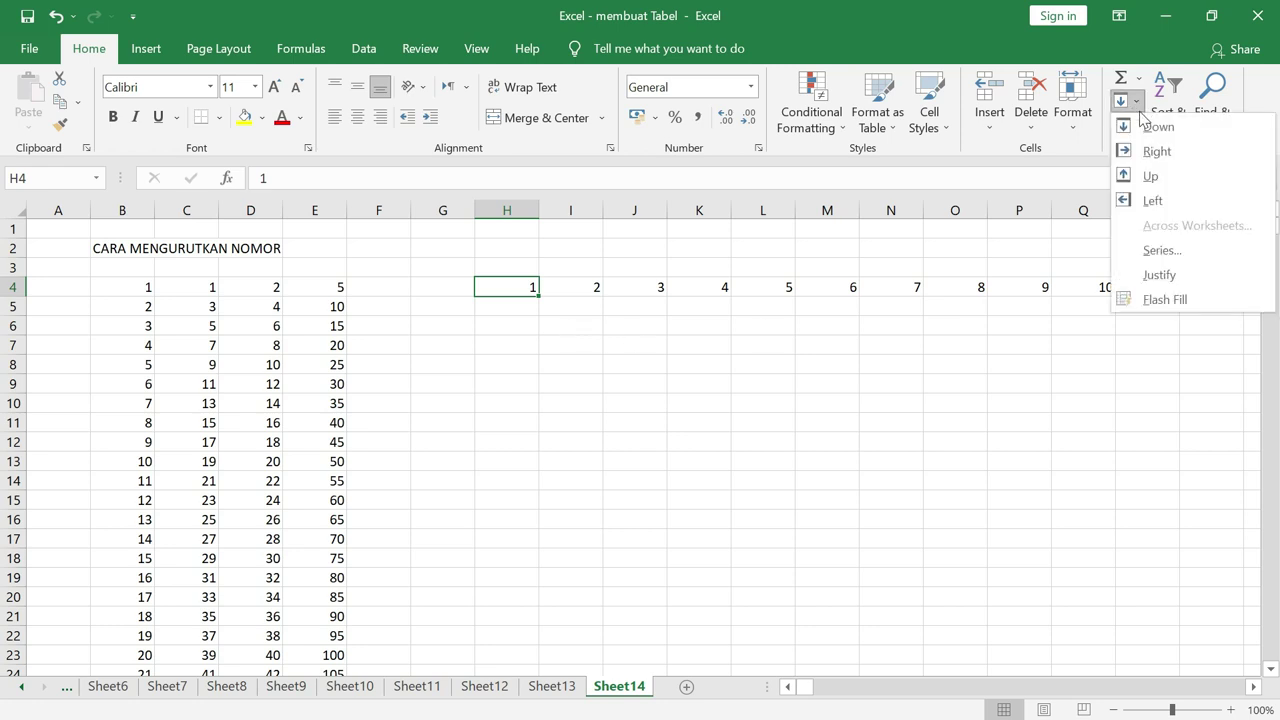
click(1185, 250)
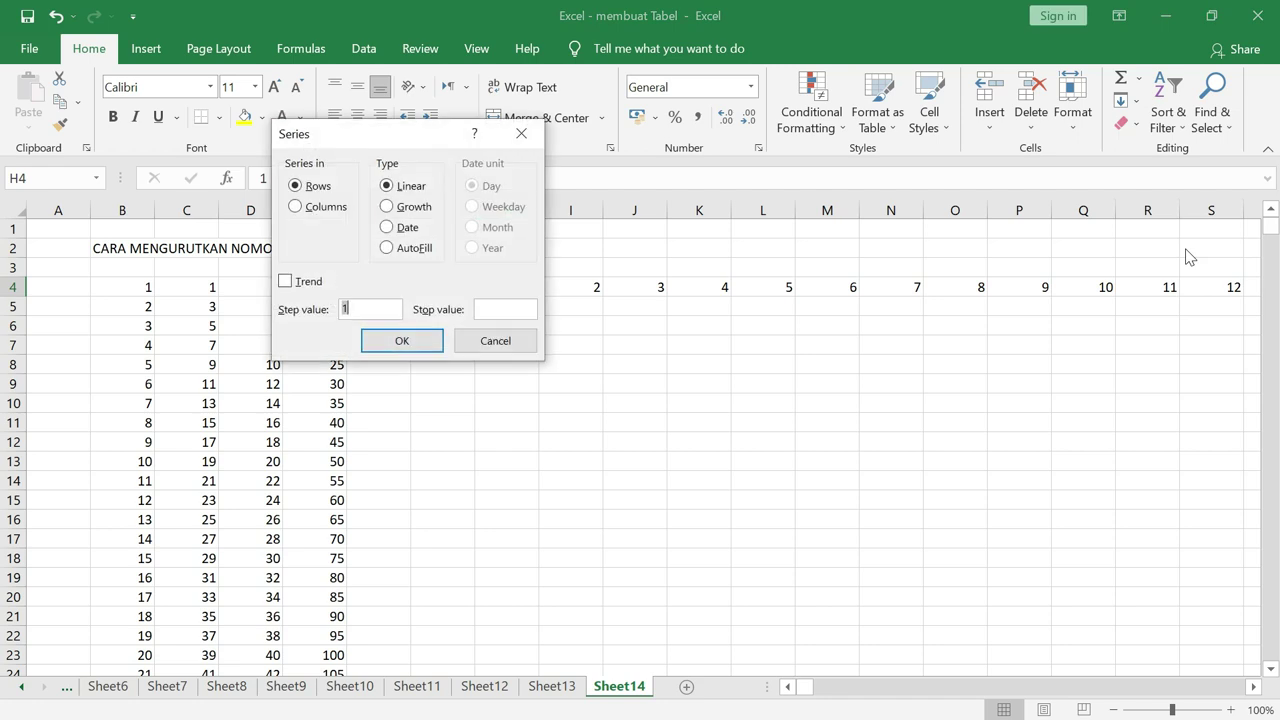
click(297, 212)
click(363, 310)
click(521, 311)
click(394, 344)
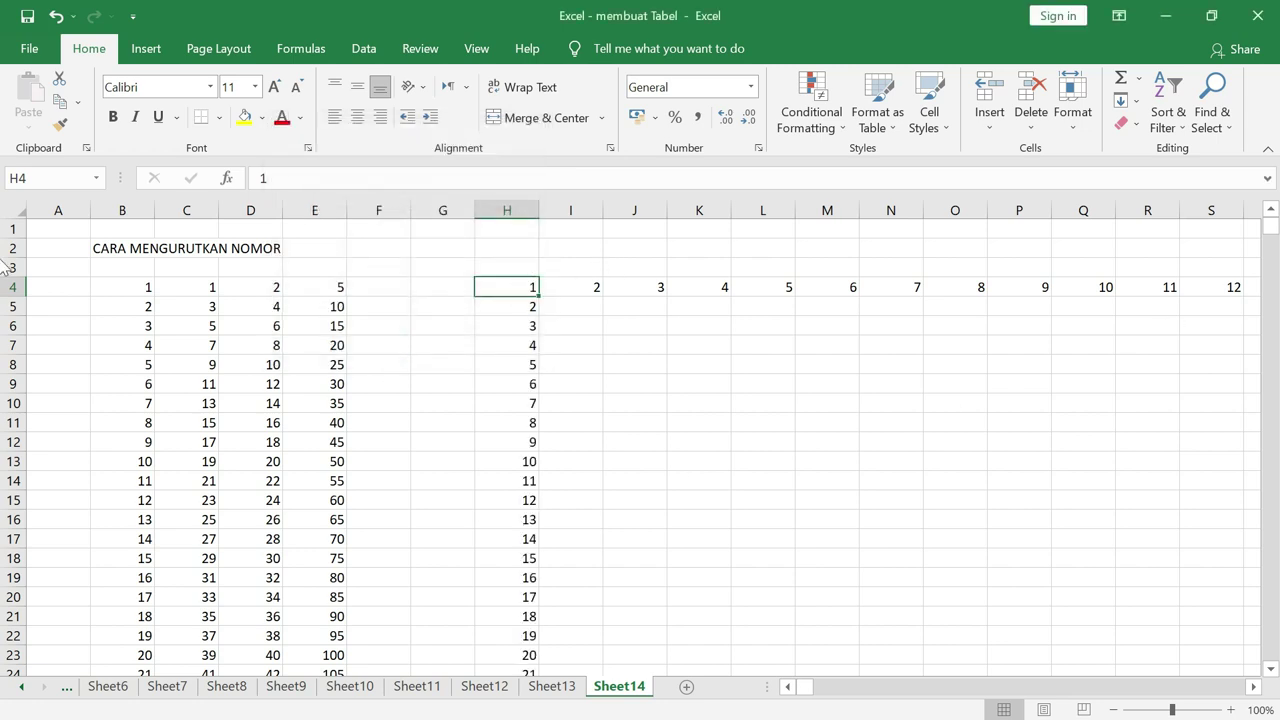
drag(1270, 230, 1270, 371)
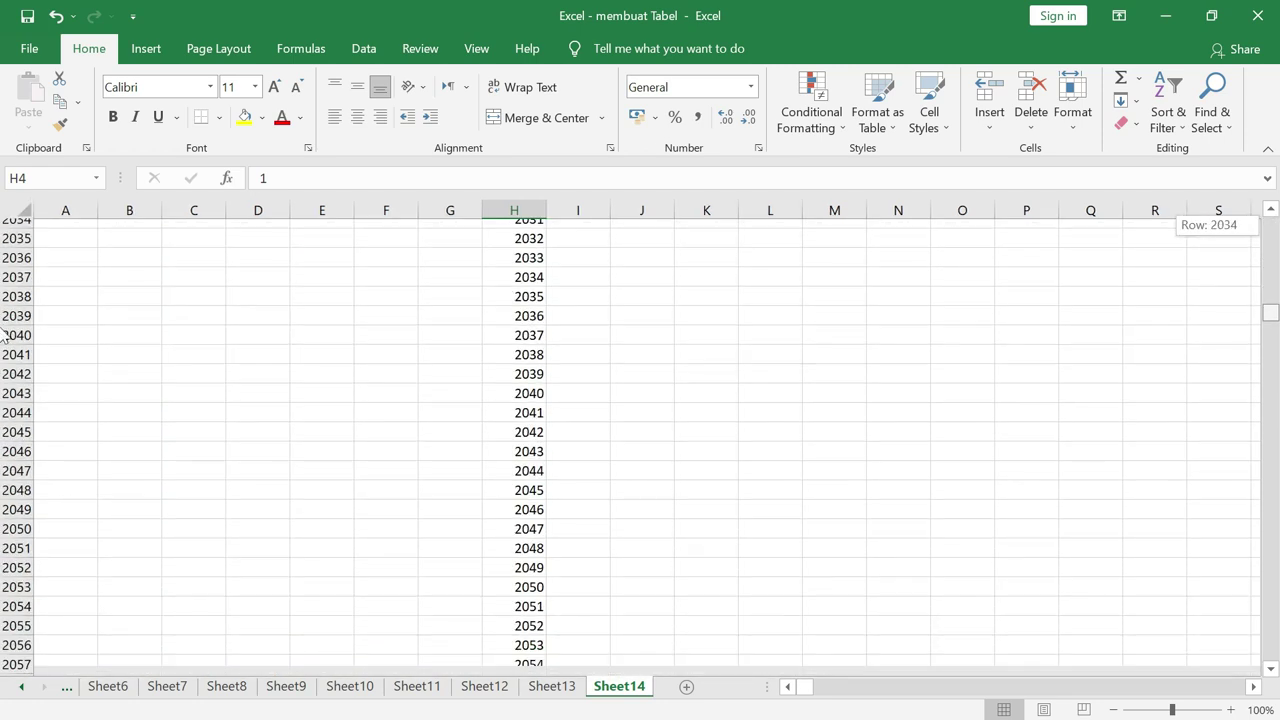
drag(3, 396, 5, 680)
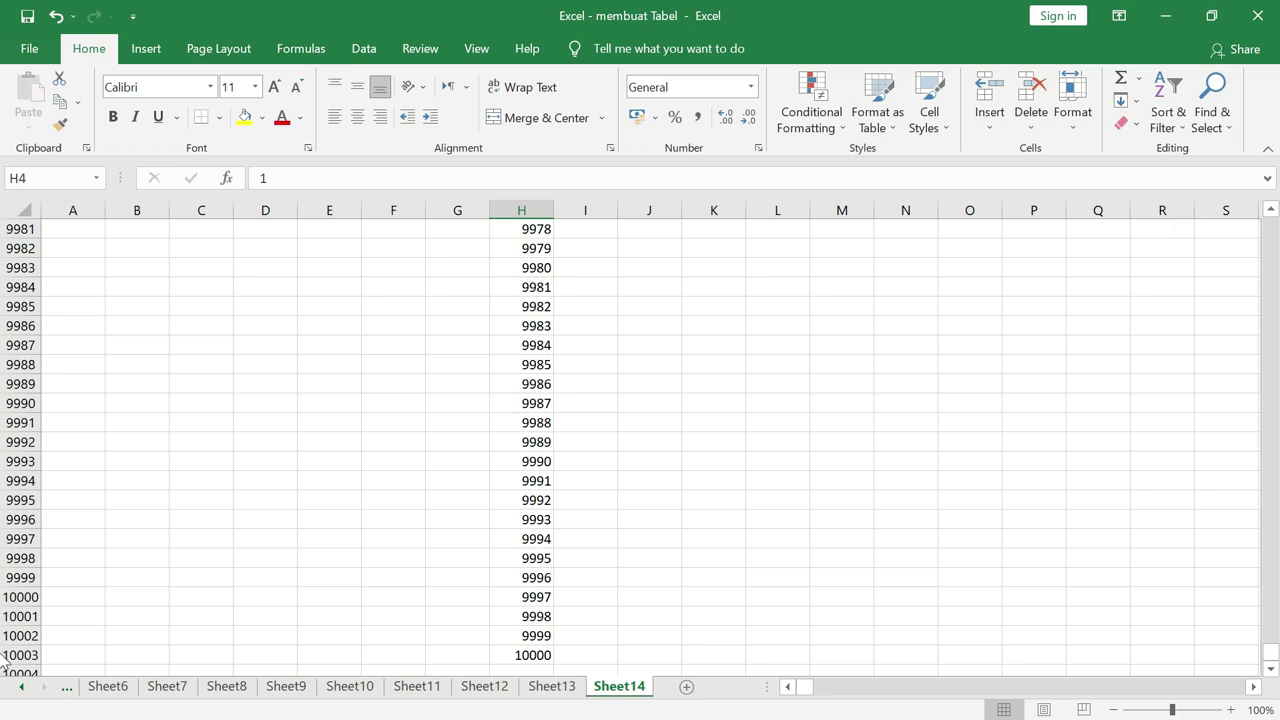
click(535, 656)
drag(1271, 661, 5, 218)
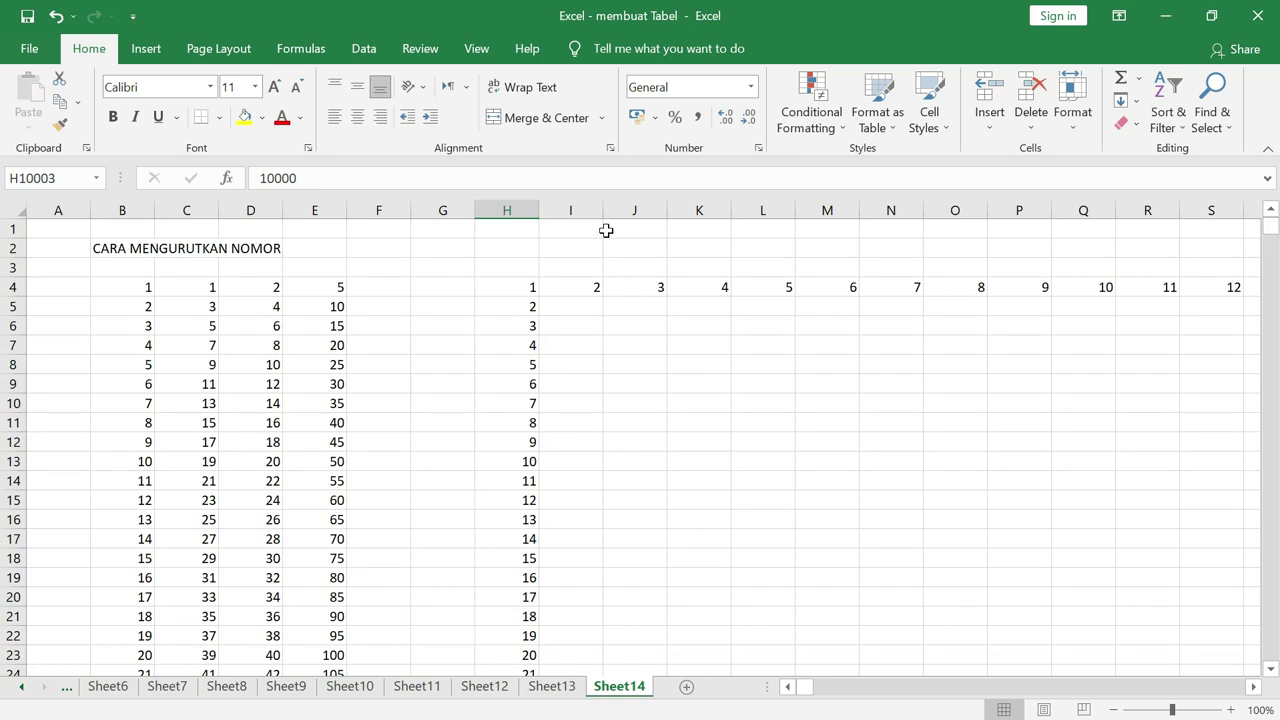